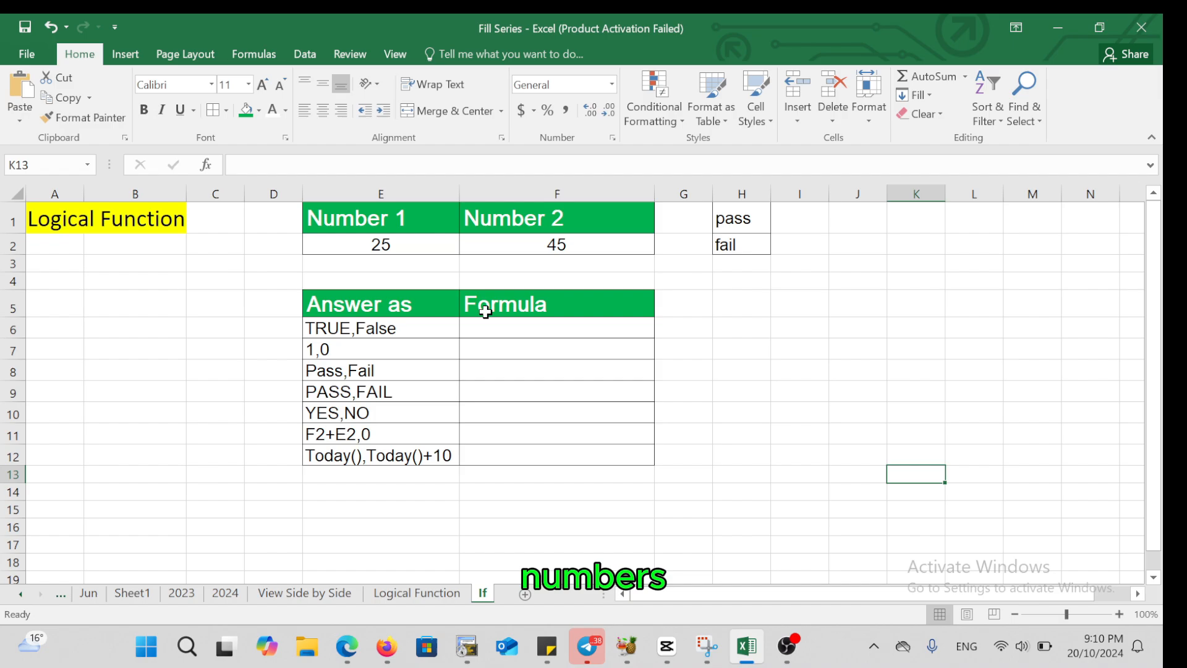
Enter the formula =E2>F2 in cell F6 to compare Number 1 with Number 2 as TRUE or FALSE
click(397, 332)
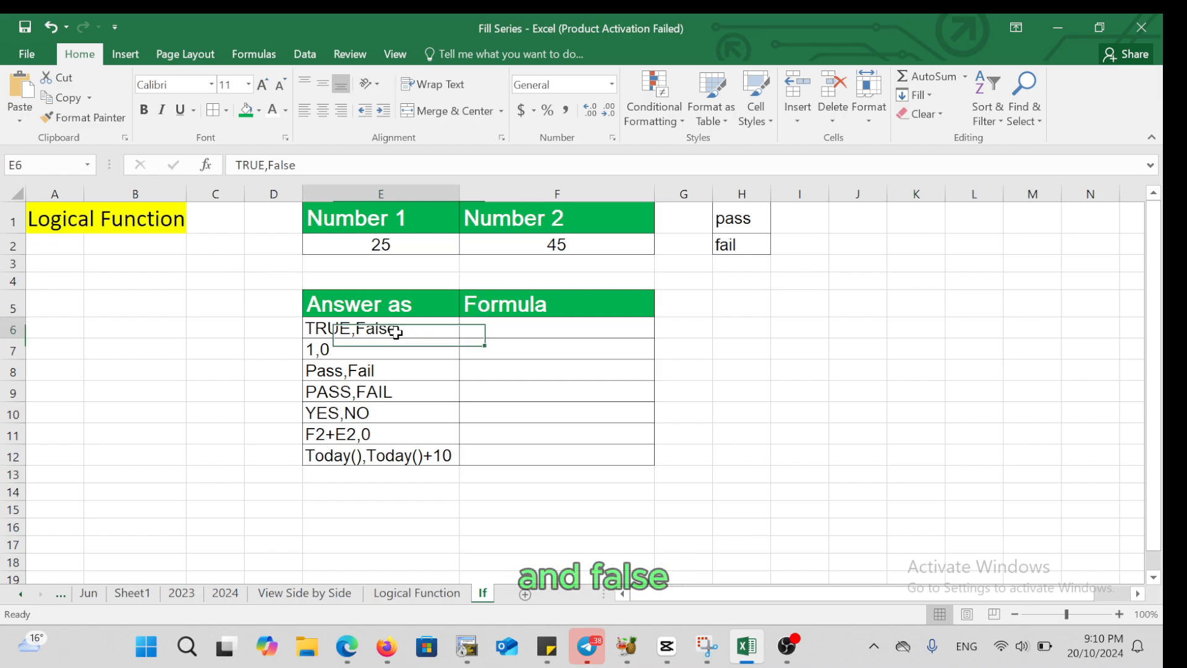
click(480, 329)
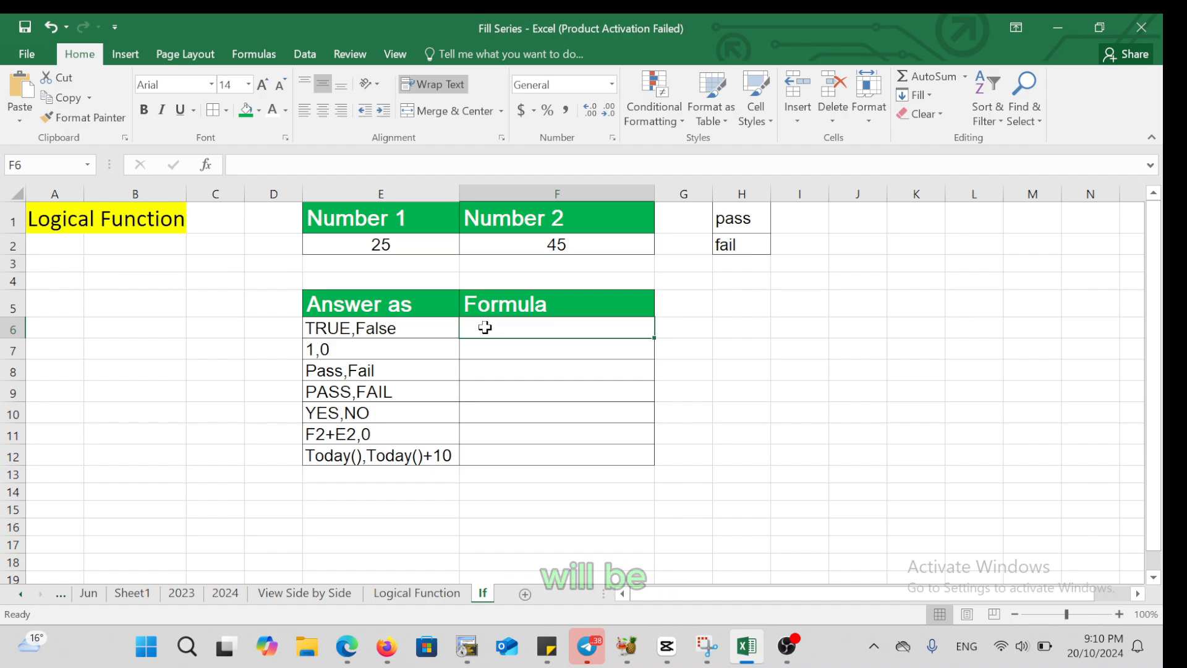
text(=)
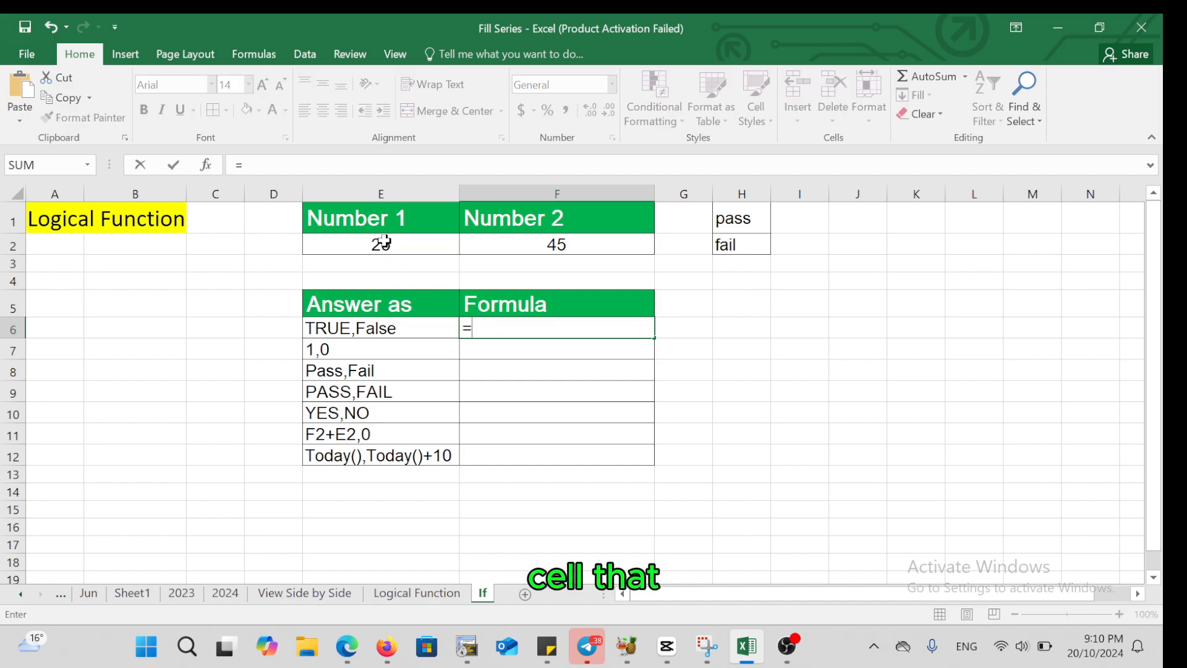
click(383, 241)
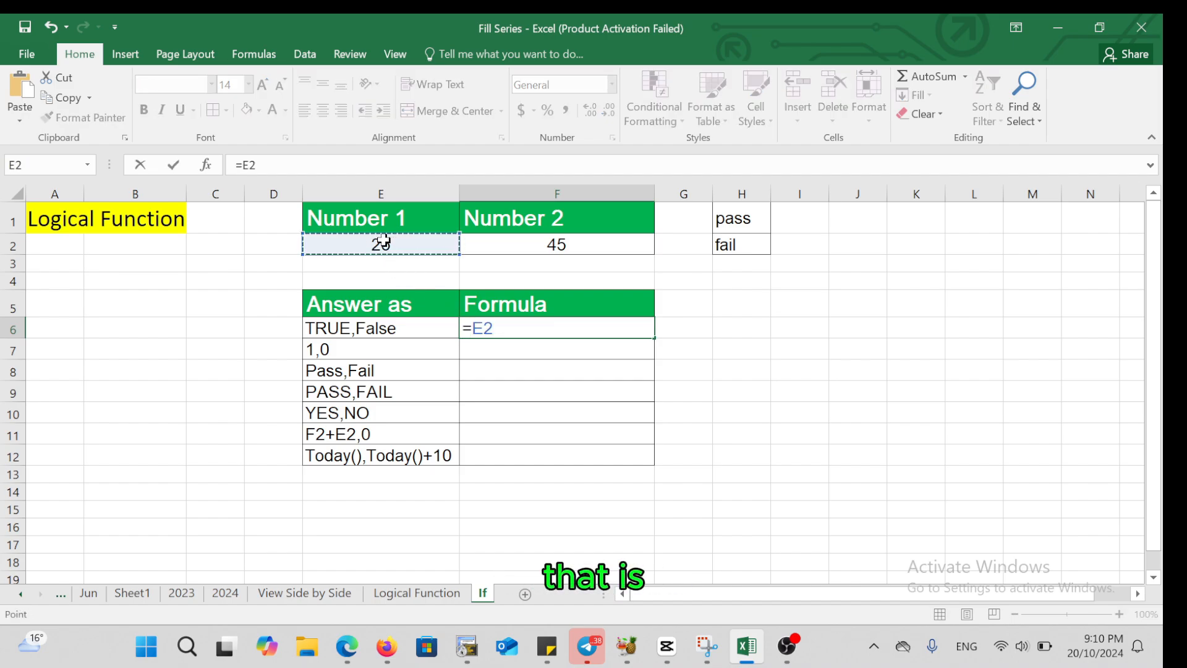
text(>)
click(518, 246)
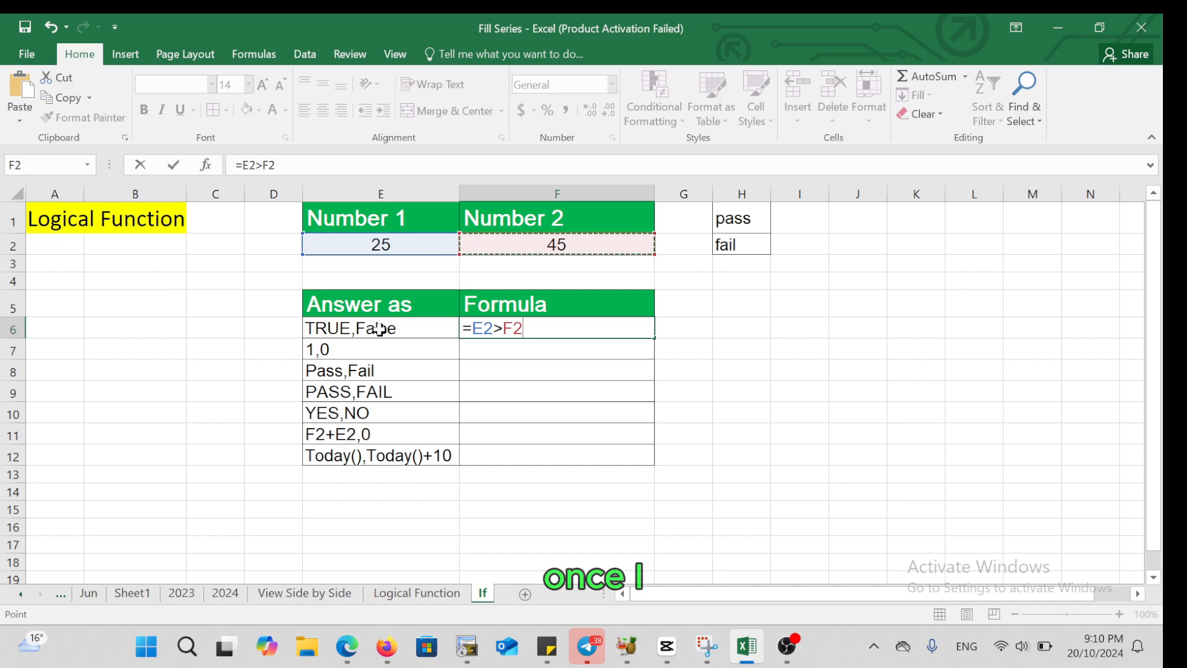
key(Return)
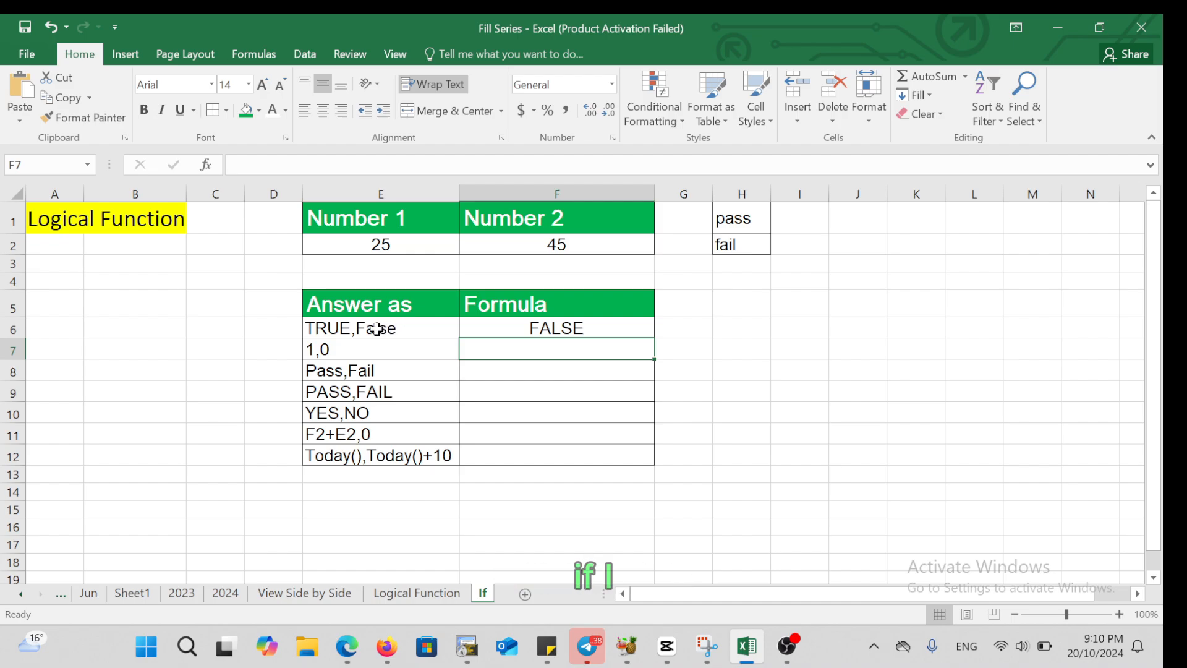
Set the Number 1 value in cell E2 to 85 and check the comparison formula in F6
click(379, 245)
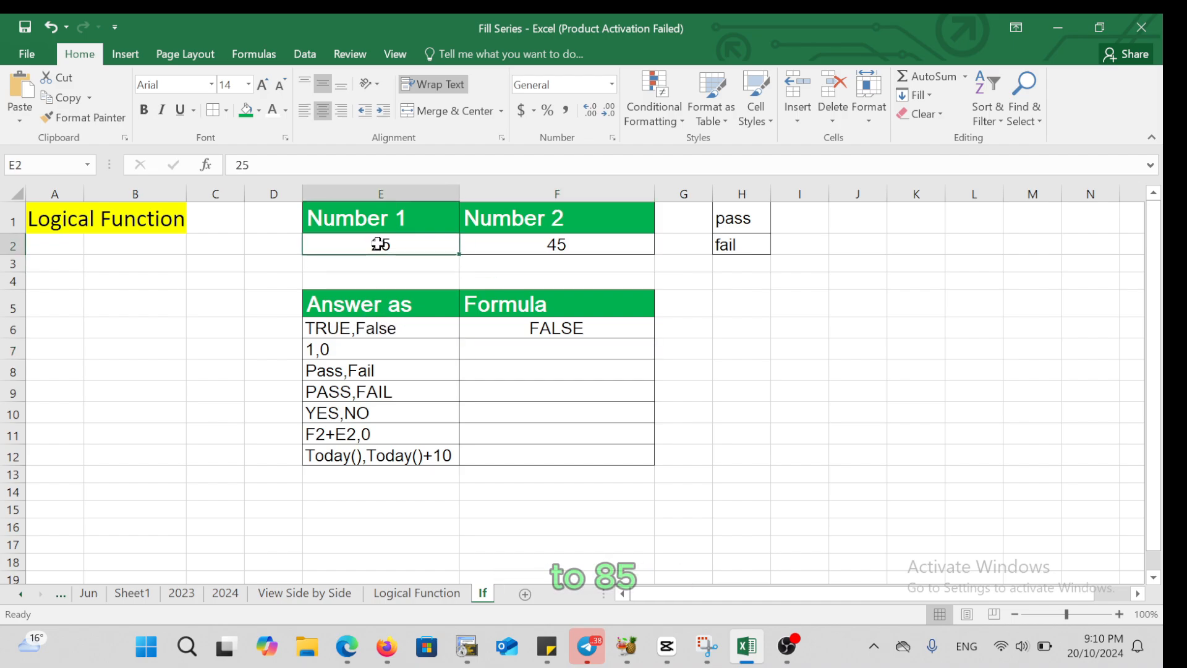
text(85)
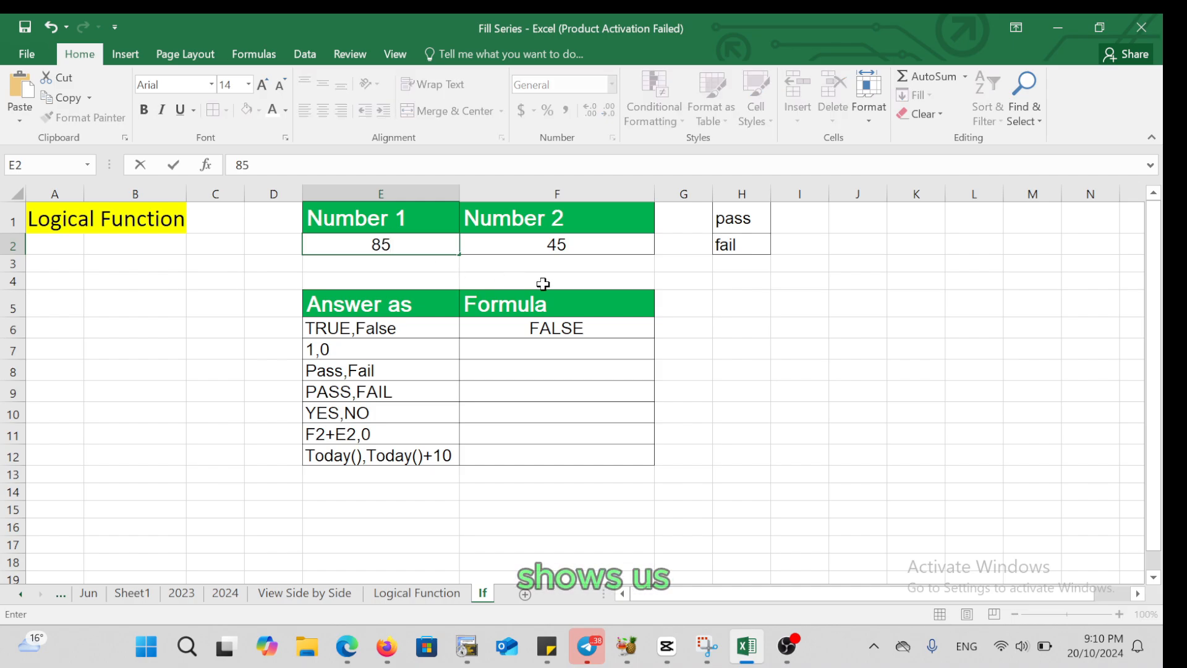
click(558, 334)
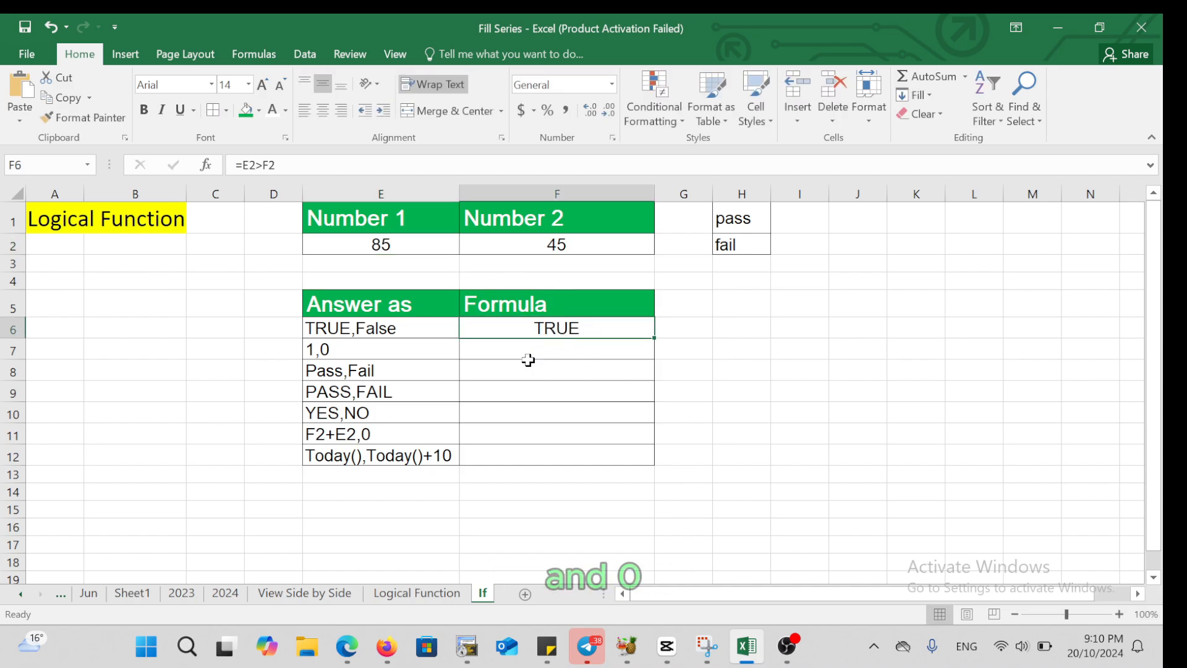
Enter the formula =IF(E2>F2,1,0) in cell F7, beside the "1,0" answer type
click(340, 351)
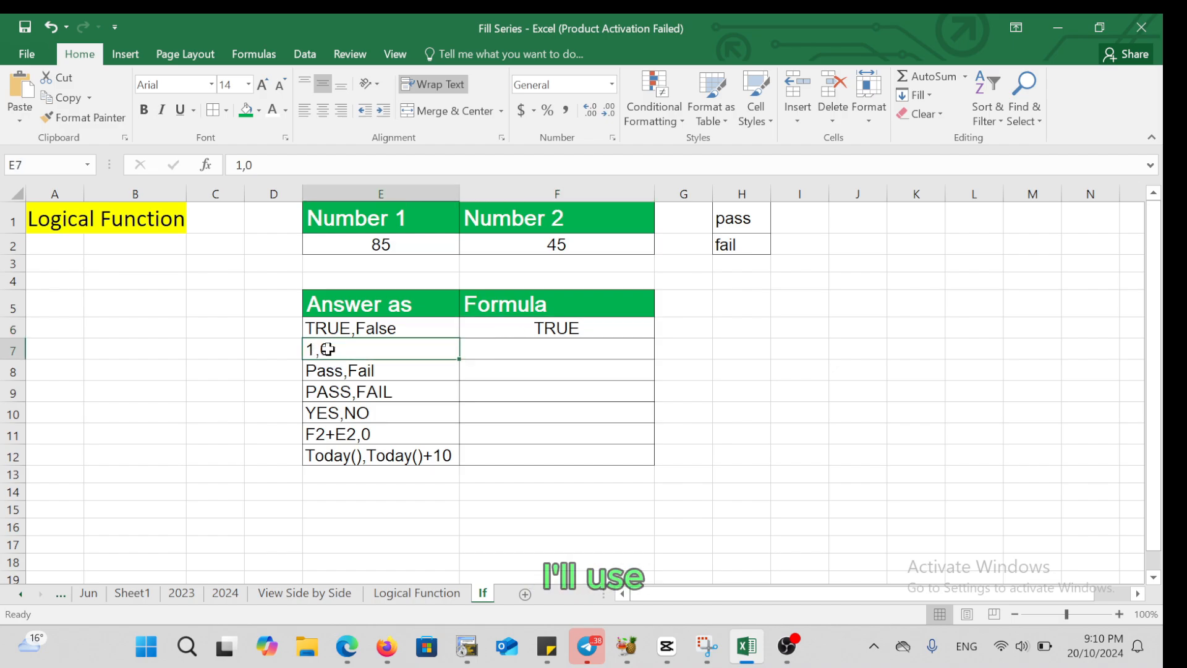
click(532, 348)
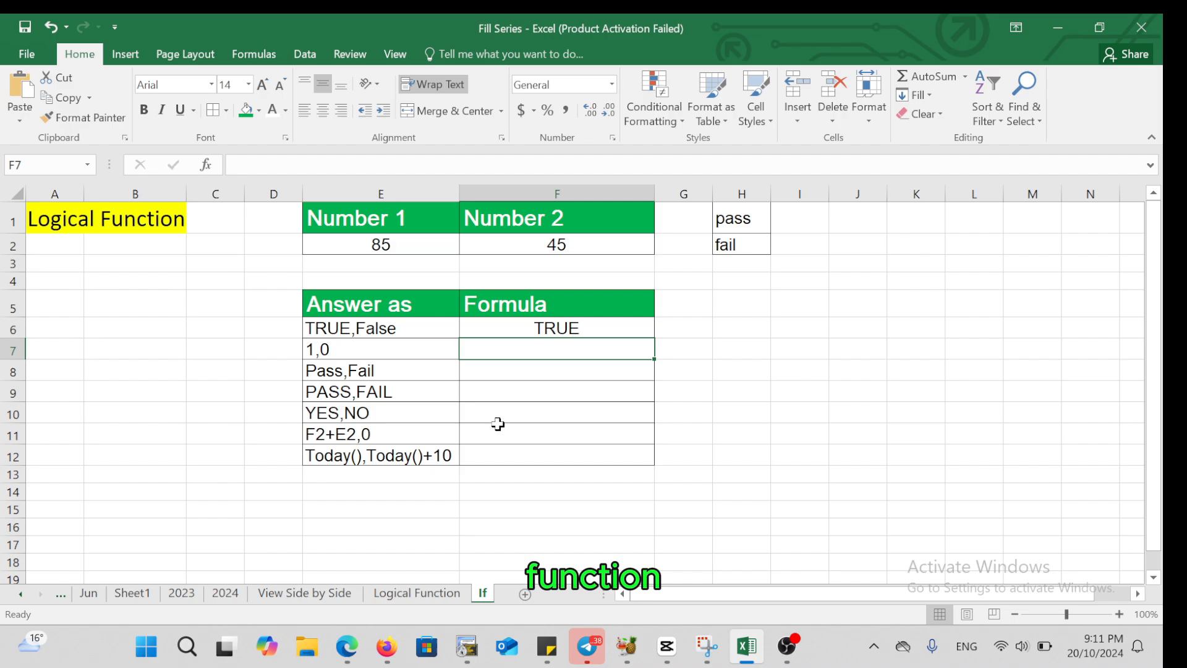
click(480, 599)
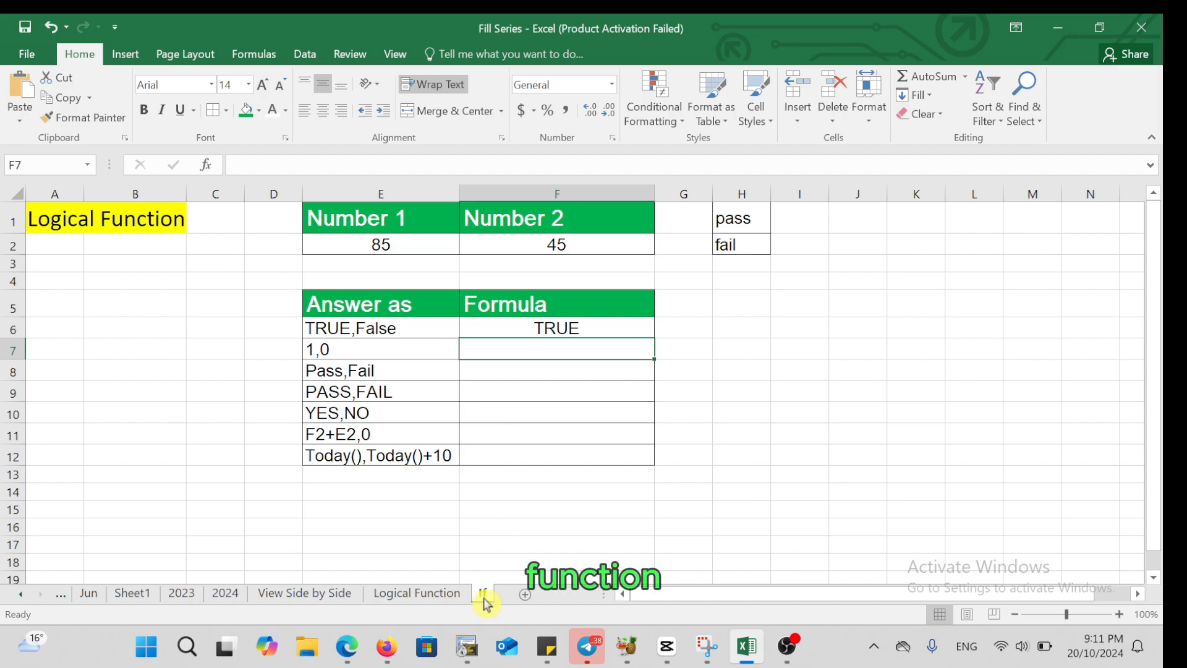
double_click(517, 351)
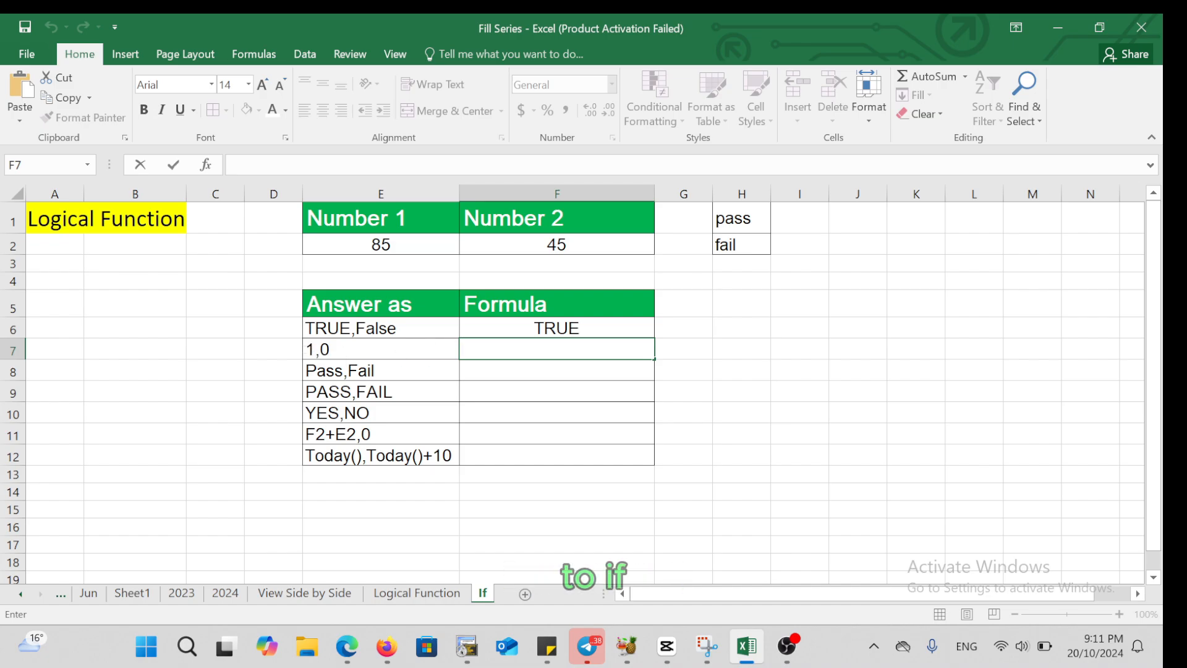
text(=if)
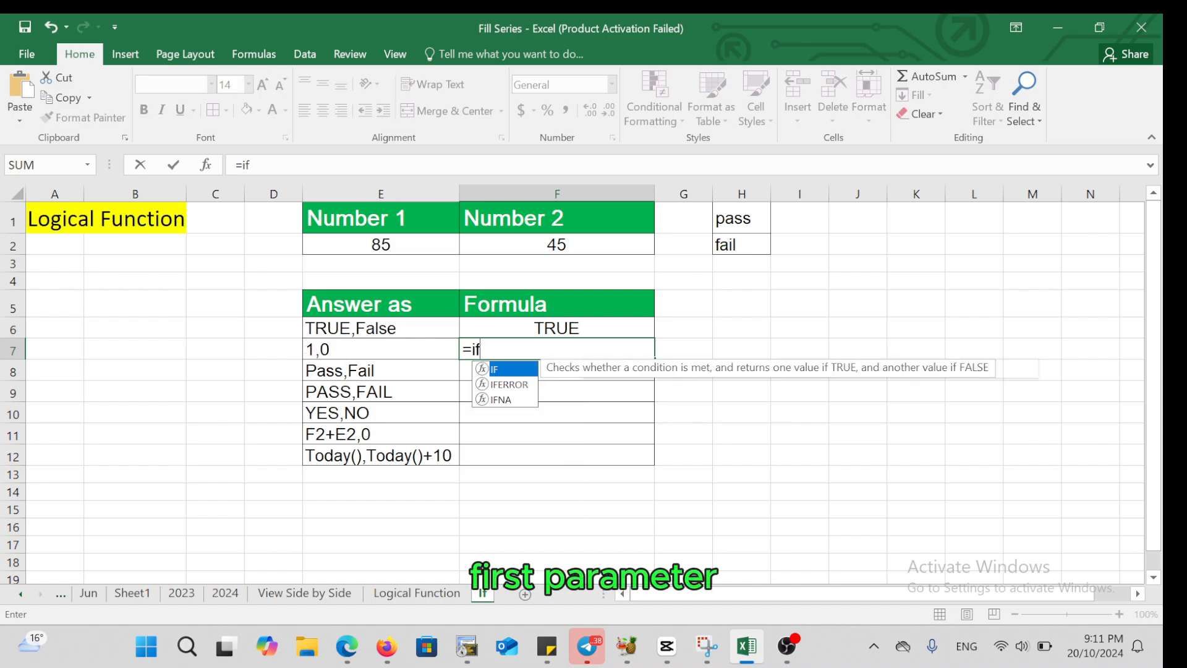
text(()
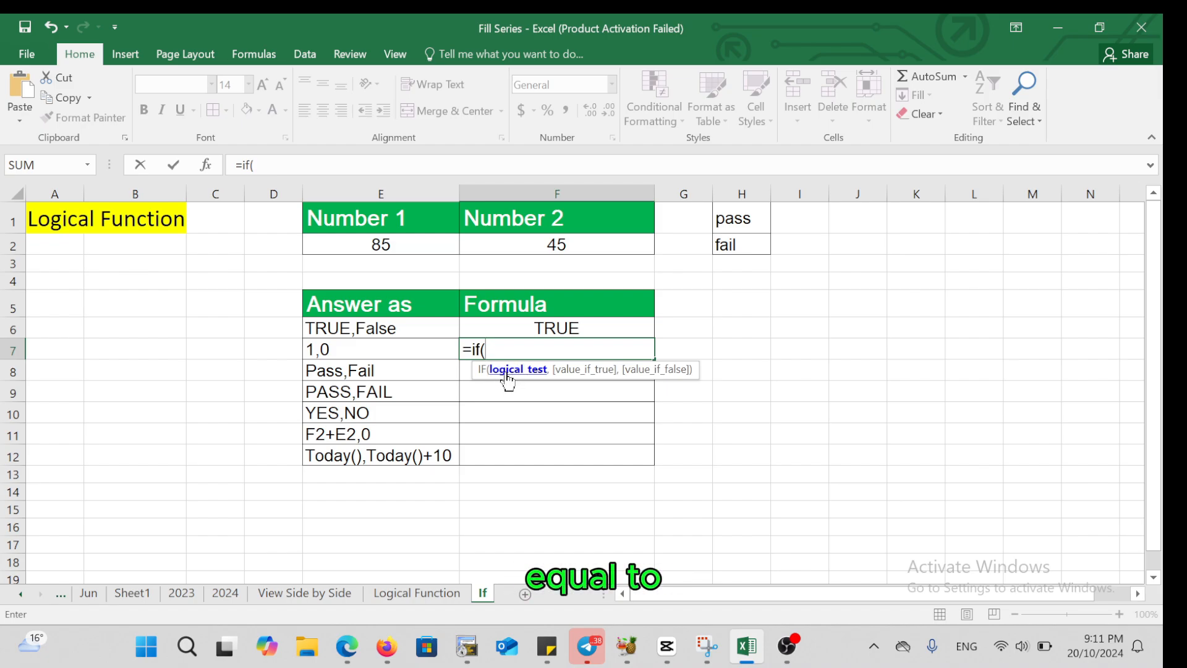
click(386, 245)
text(>)
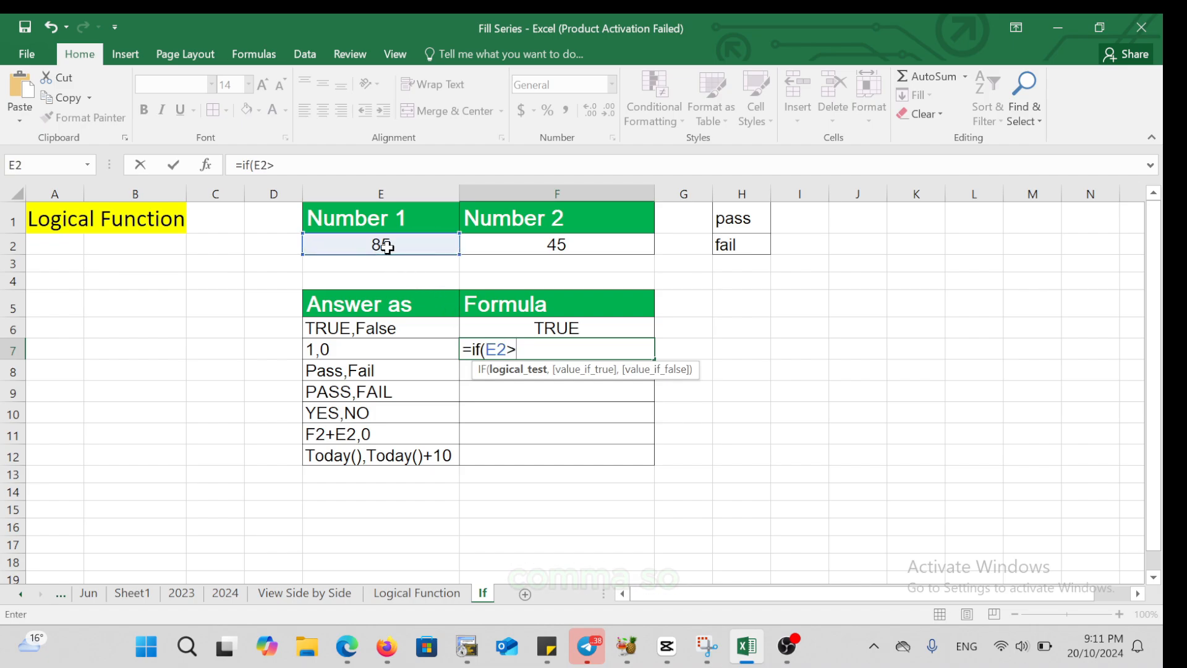
click(526, 241)
text(,)
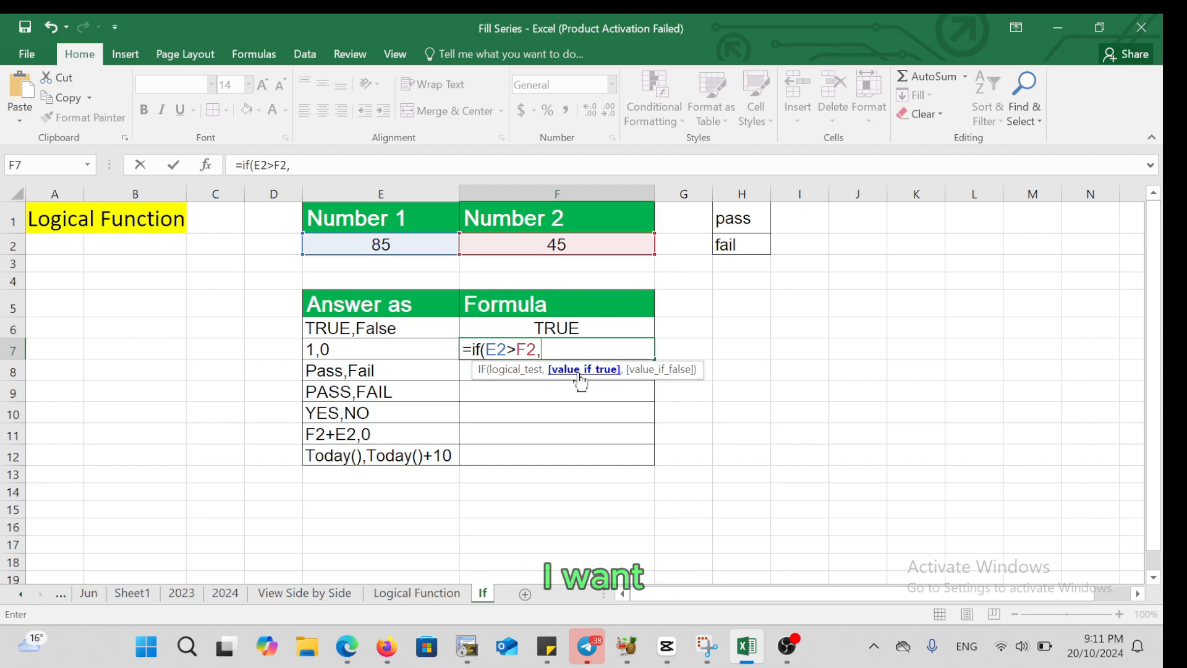
text(1,)
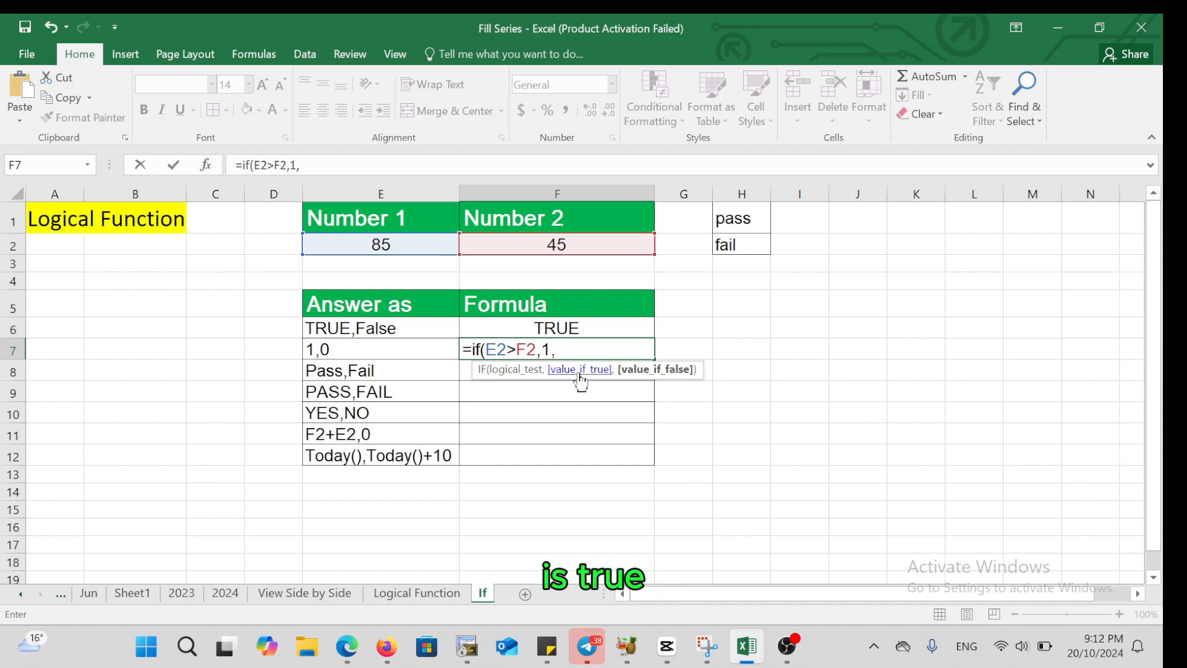
text(0)
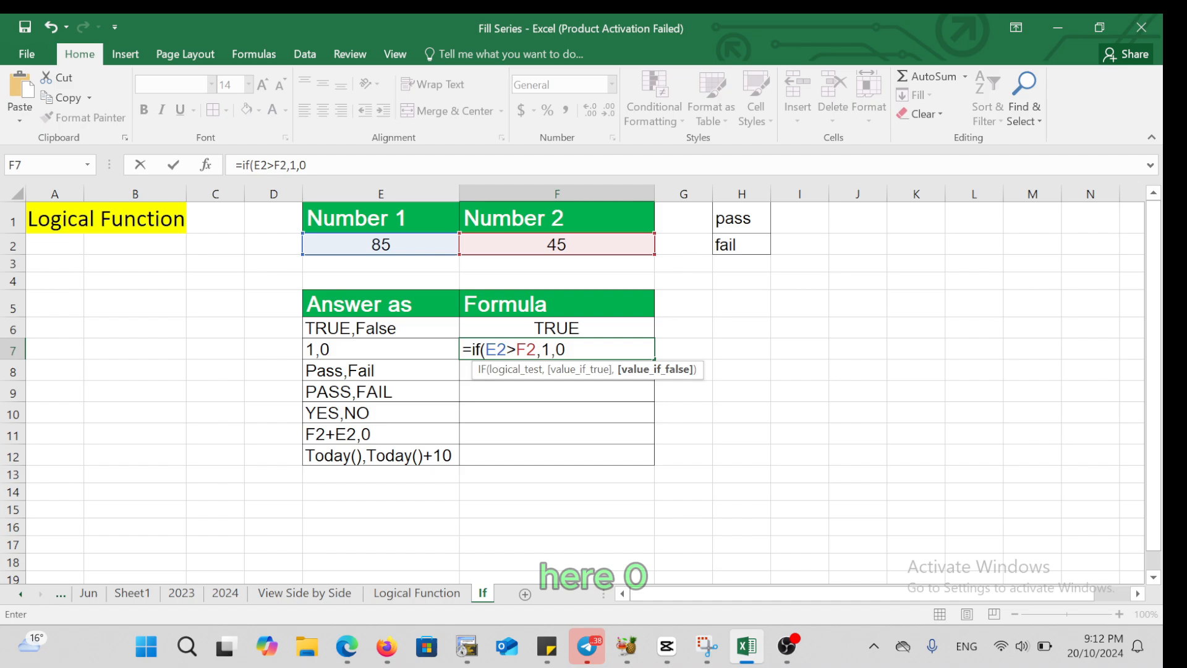
text())
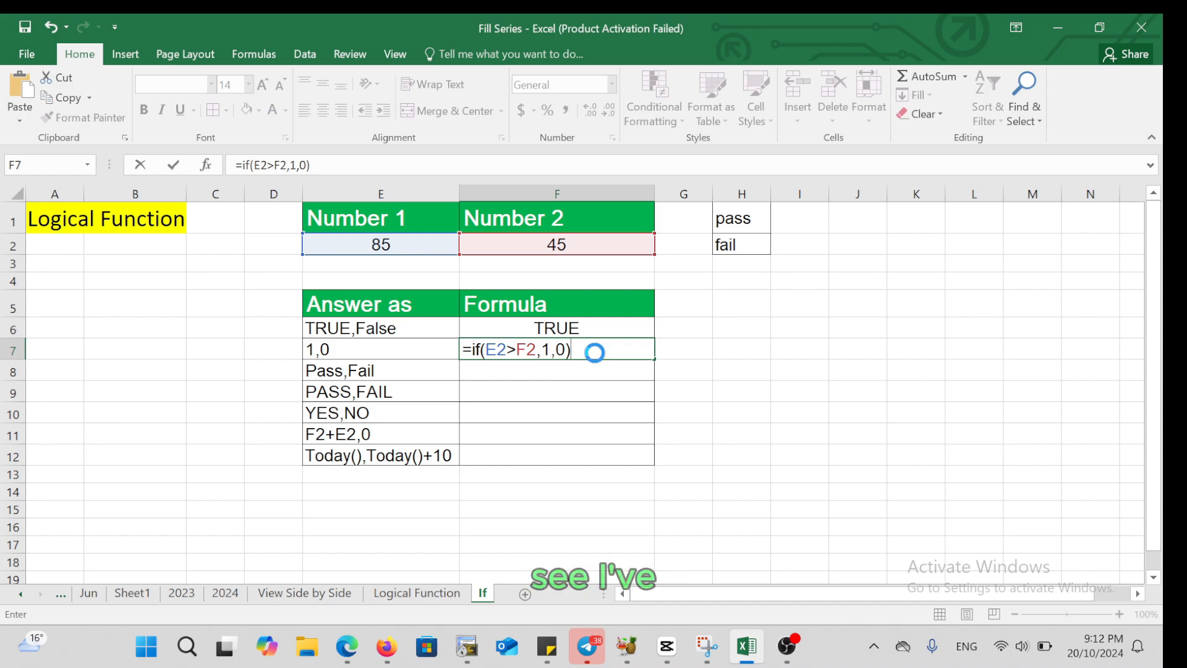
key(Return)
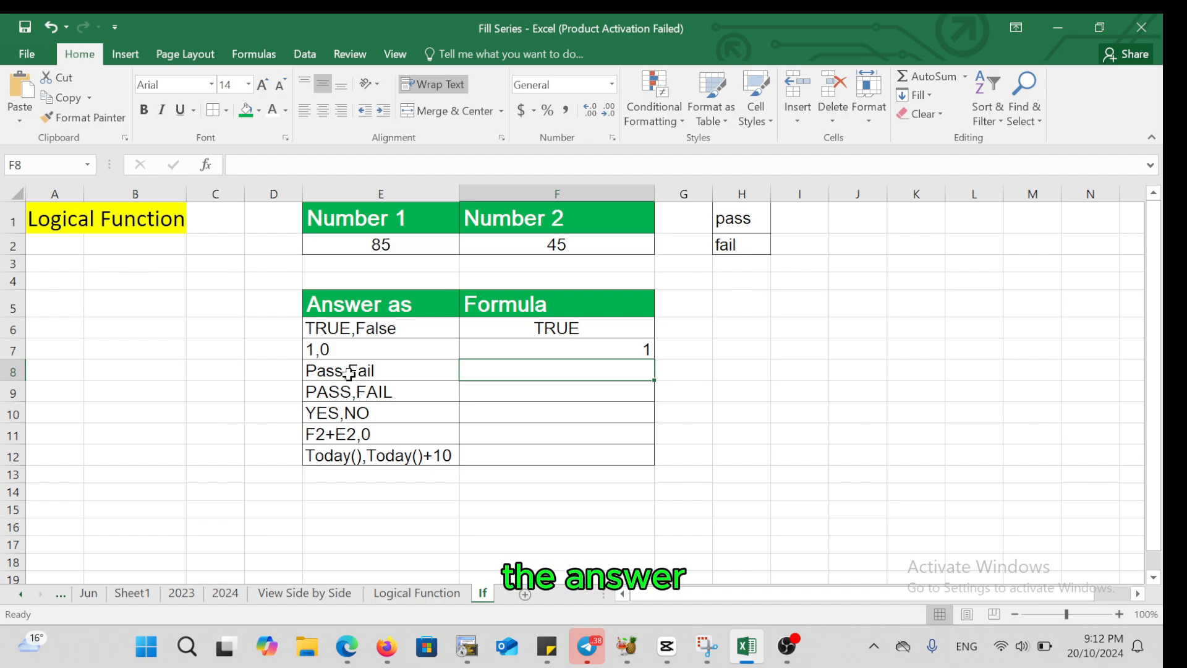
Enter the formula =IF(E2>F2,"pass","fail") in cell F8, beside the "Pass,Fail" answer type
double_click(492, 371)
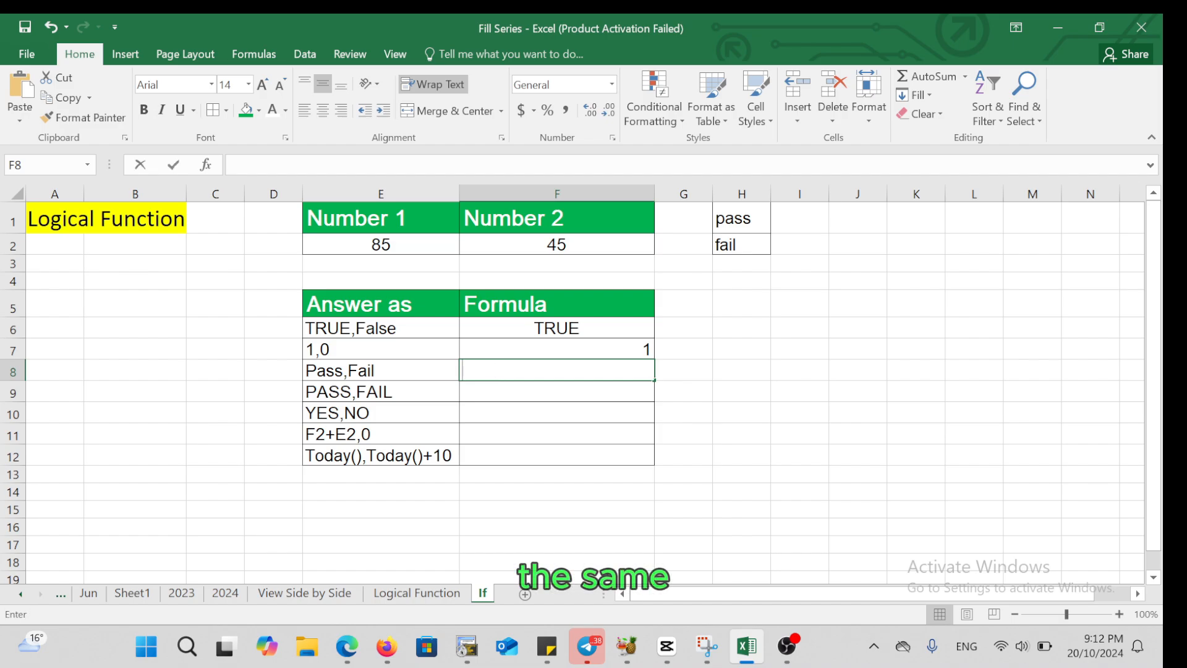
text(=)
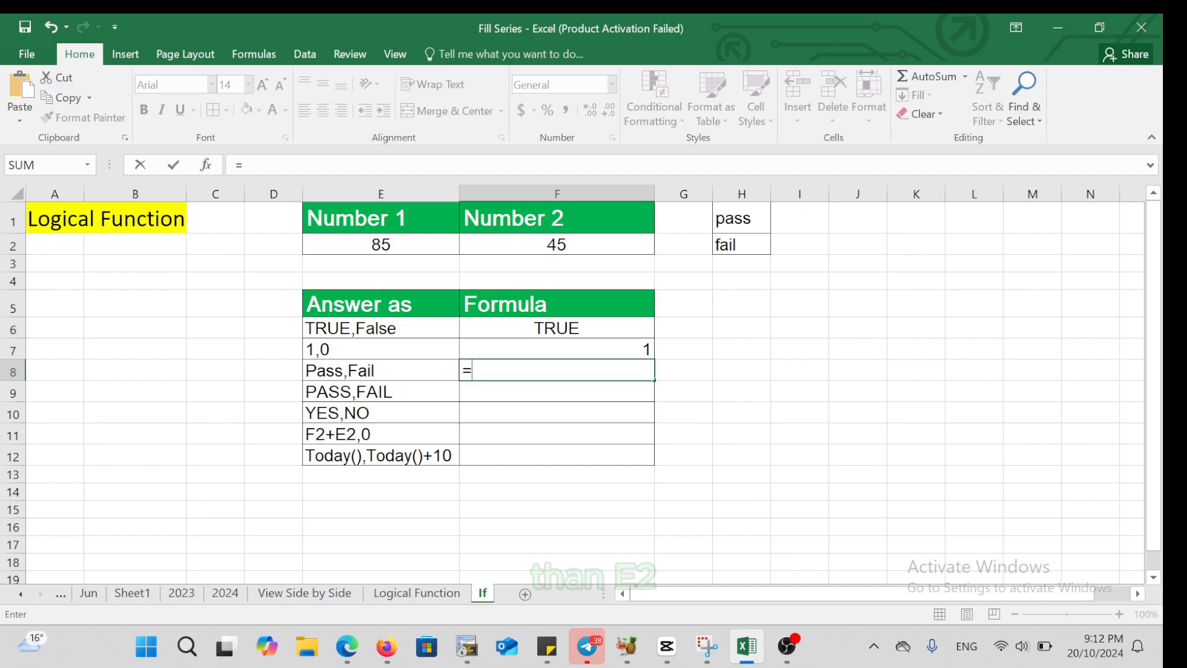
text(if()
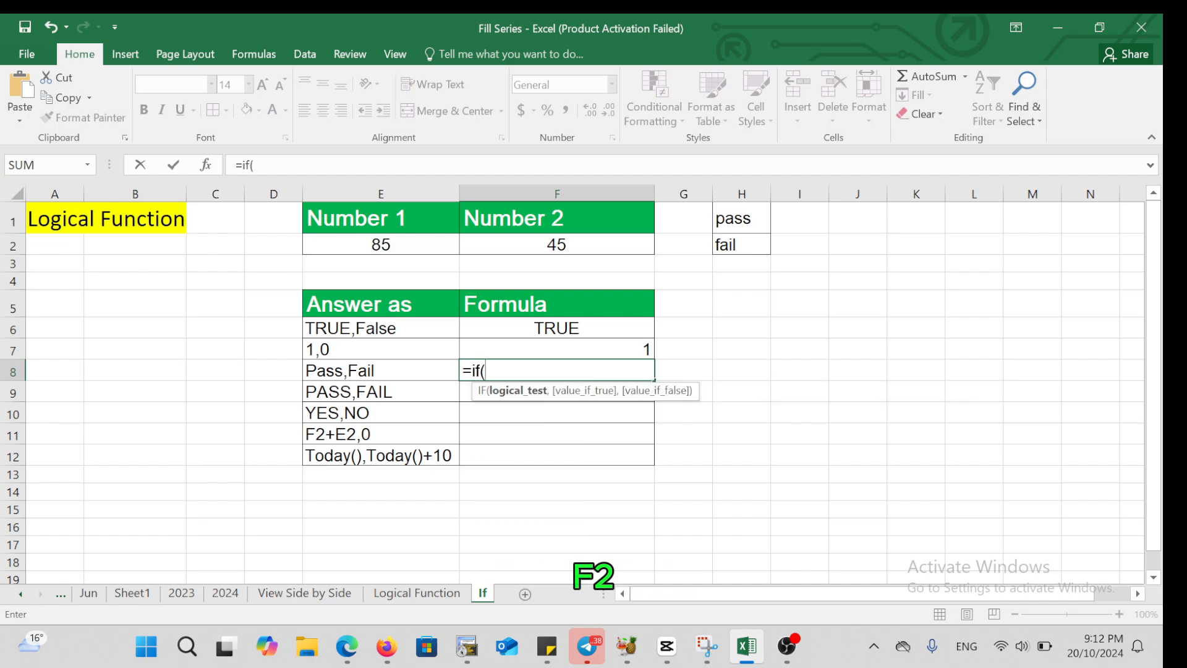
click(424, 244)
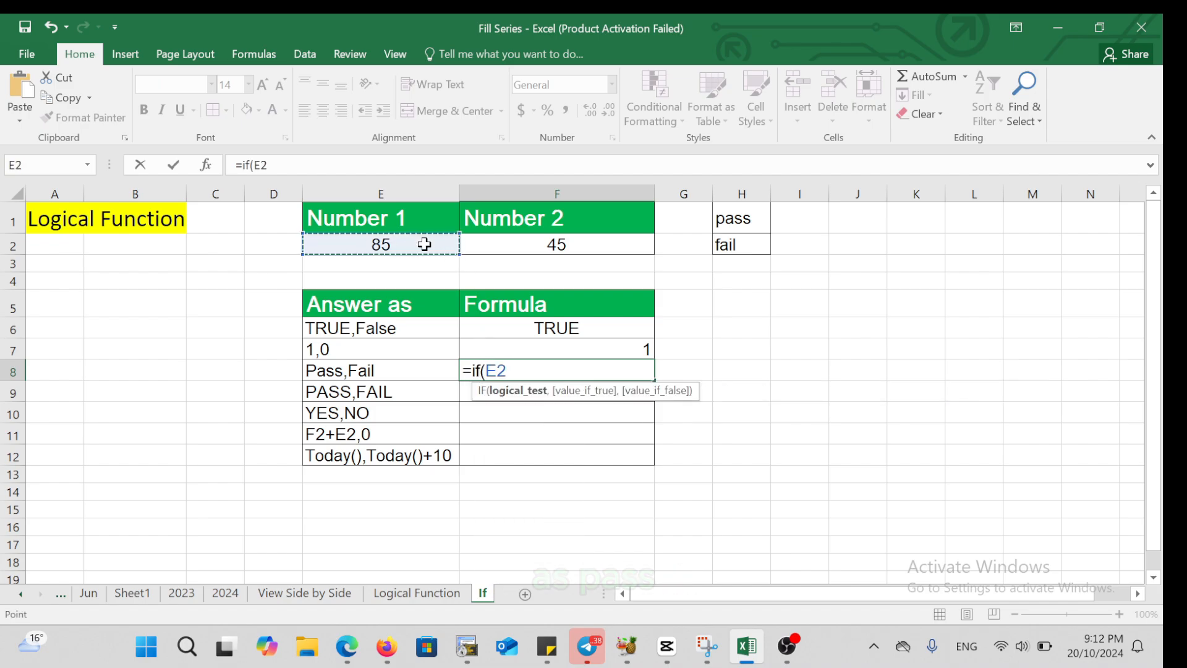
text(>)
click(555, 238)
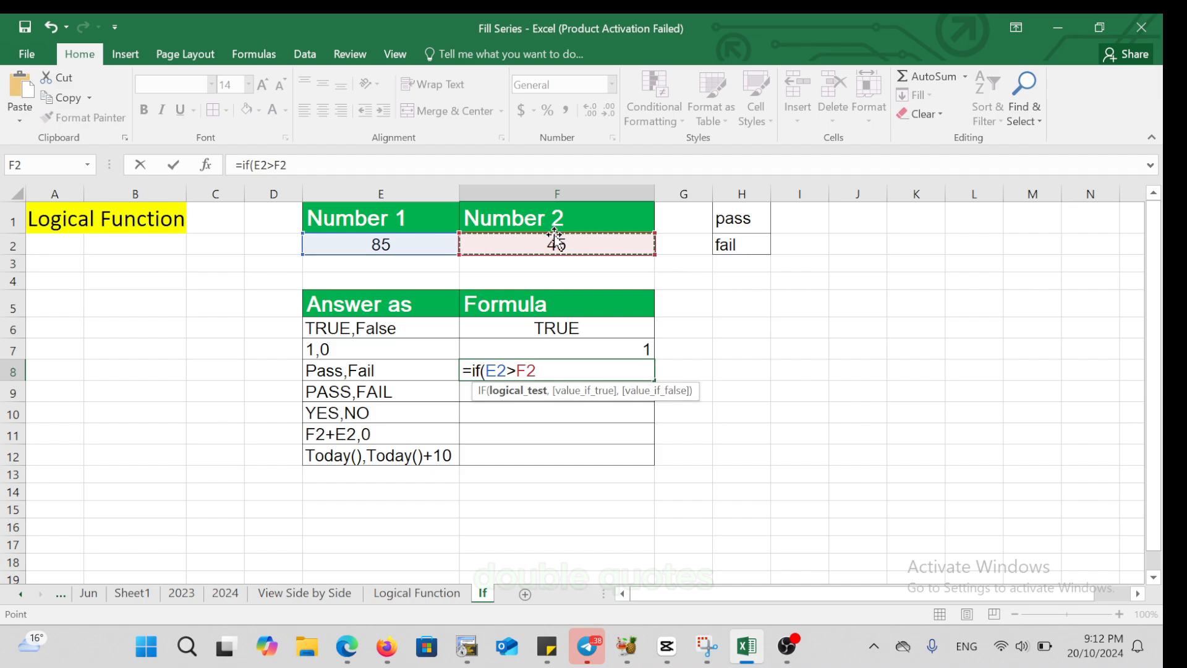
text(,)
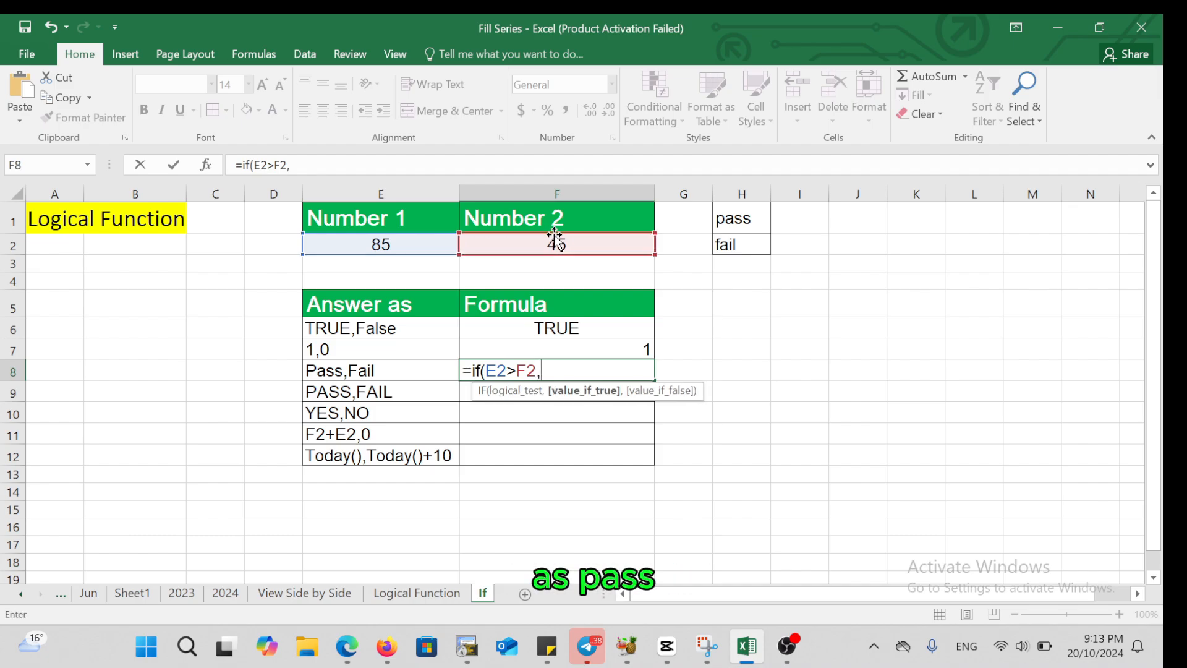
text("pa)
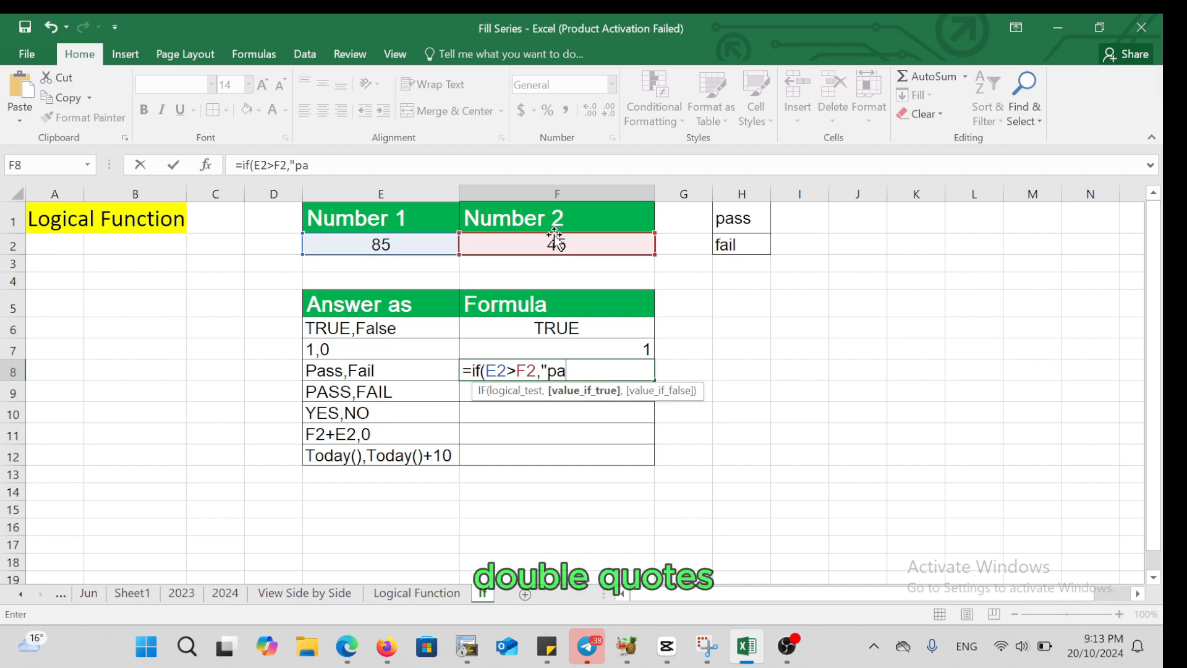
text(ss",)
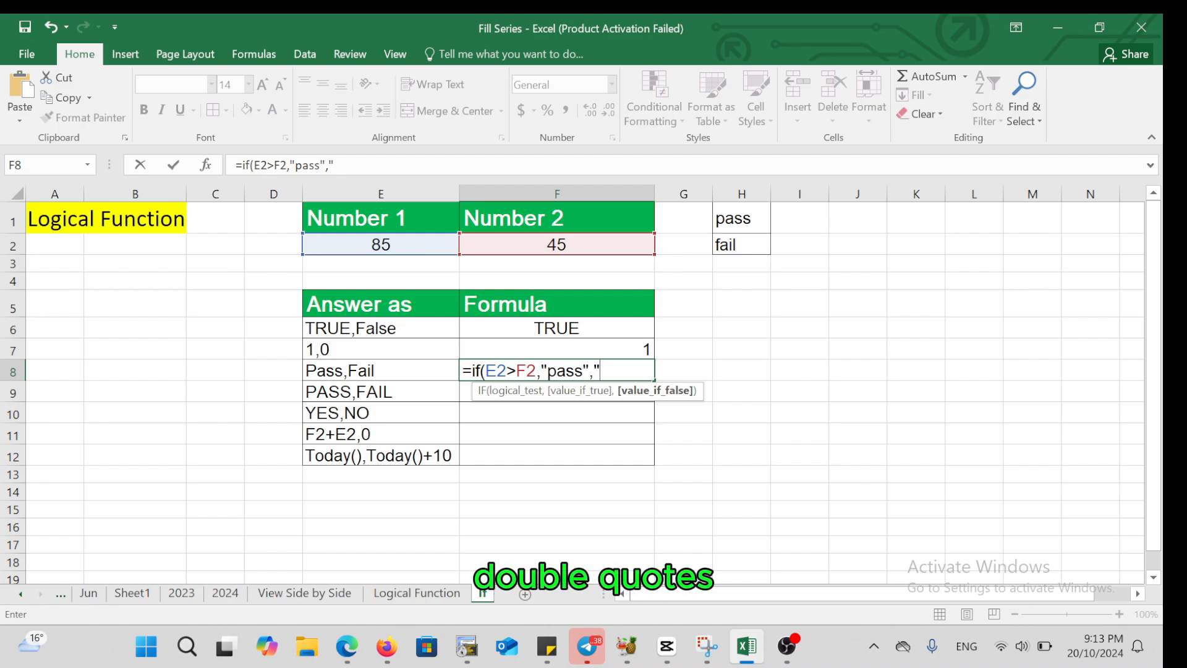
text(fail)
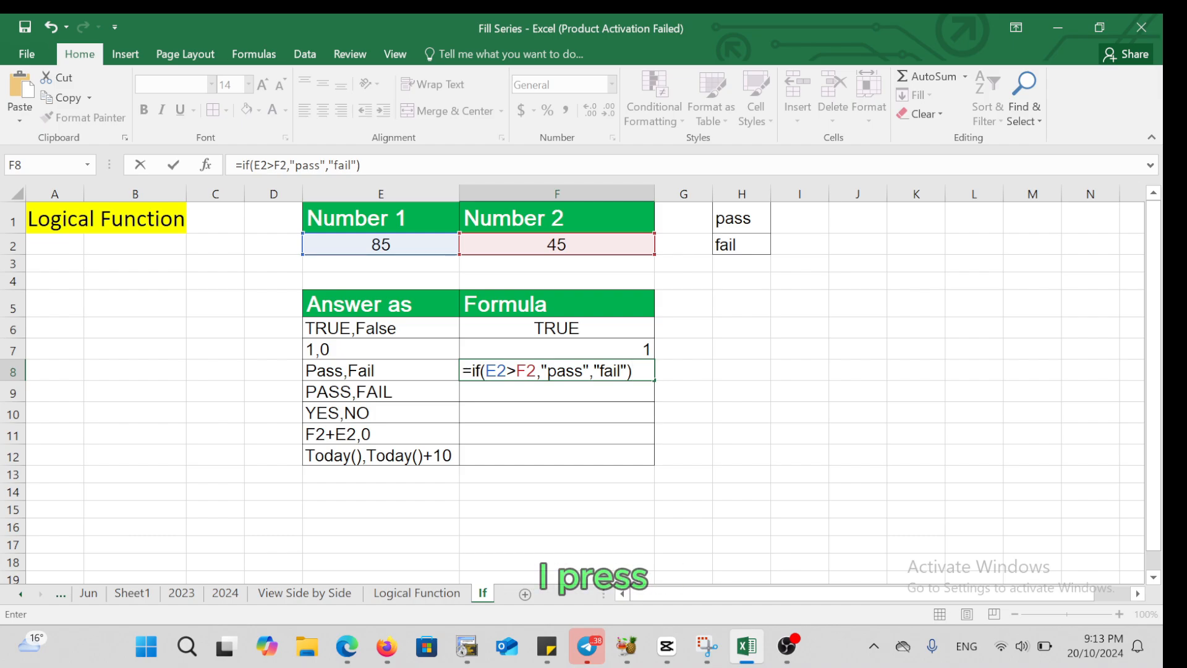
key(Return)
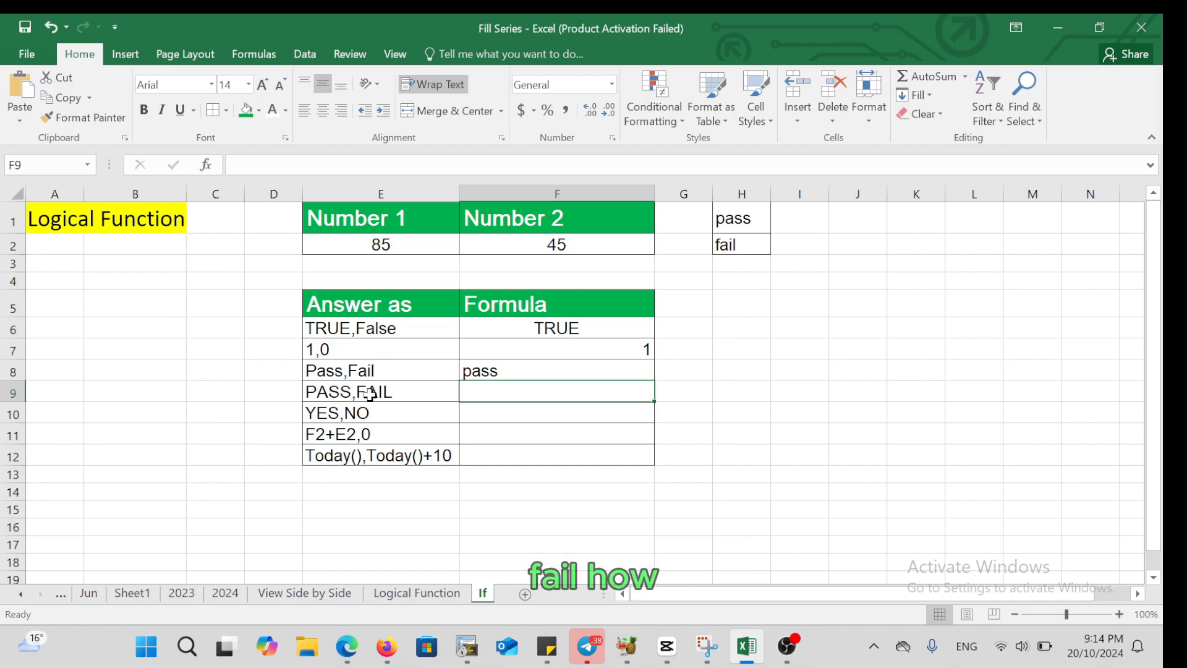
Enter the formula =IF(E2>F2,UPPER(H1),UPPER(H2)) in cell F9, beside the "PASS,FAIL" answer type
double_click(477, 392)
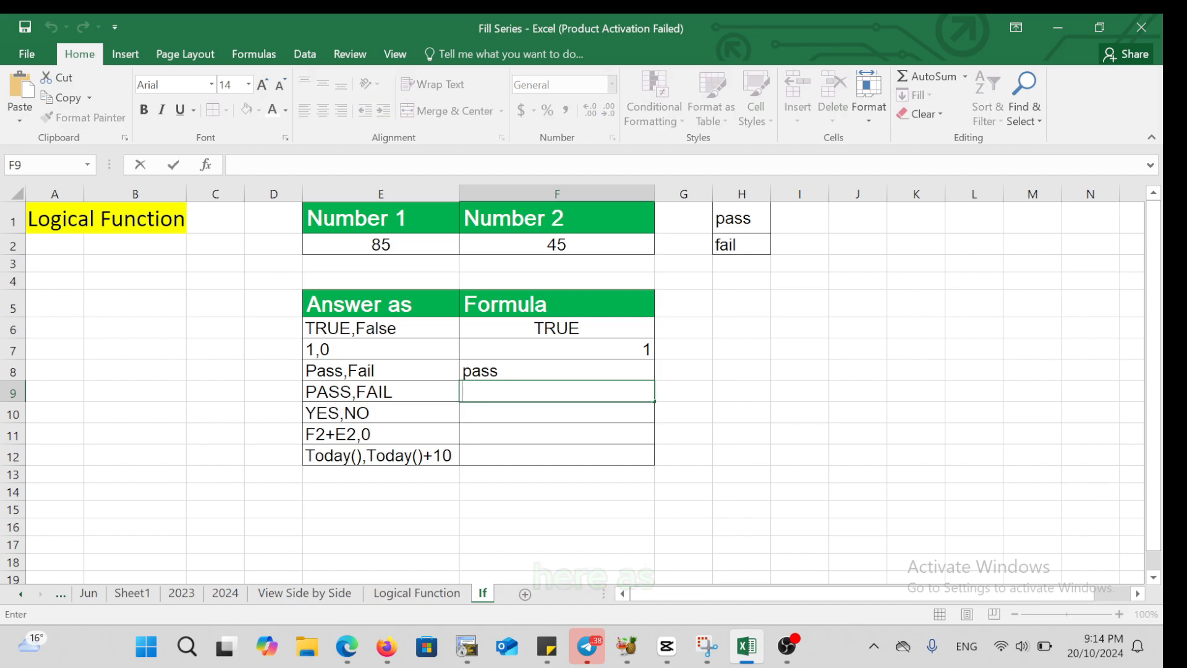
text(=i)
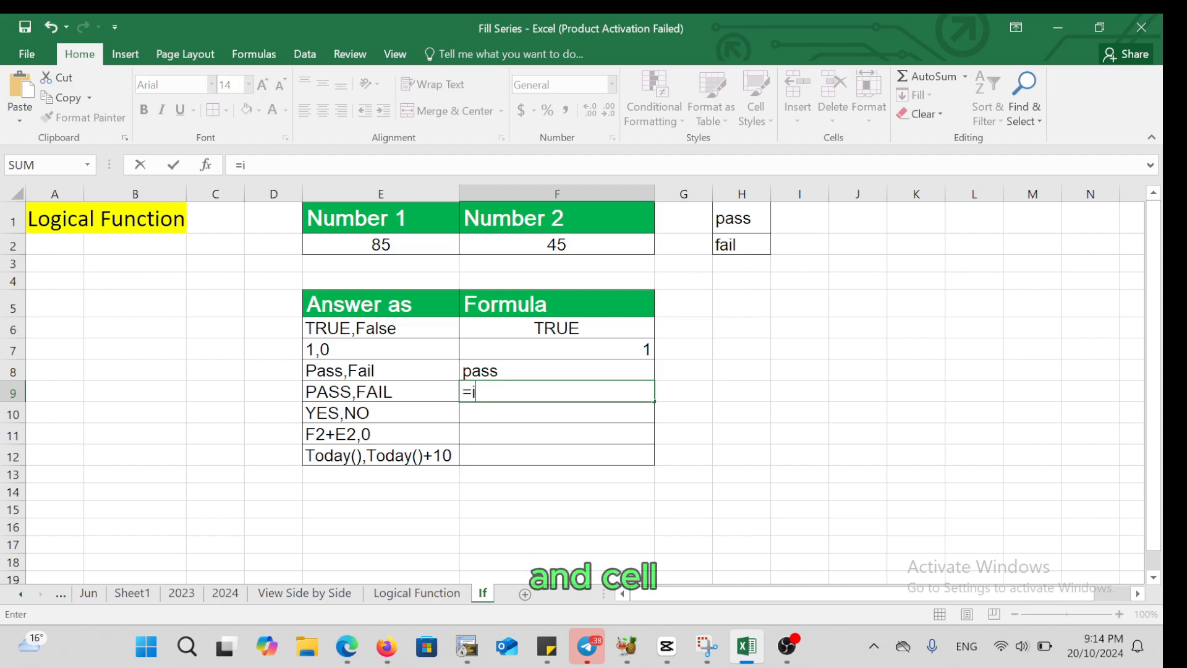
text(f()
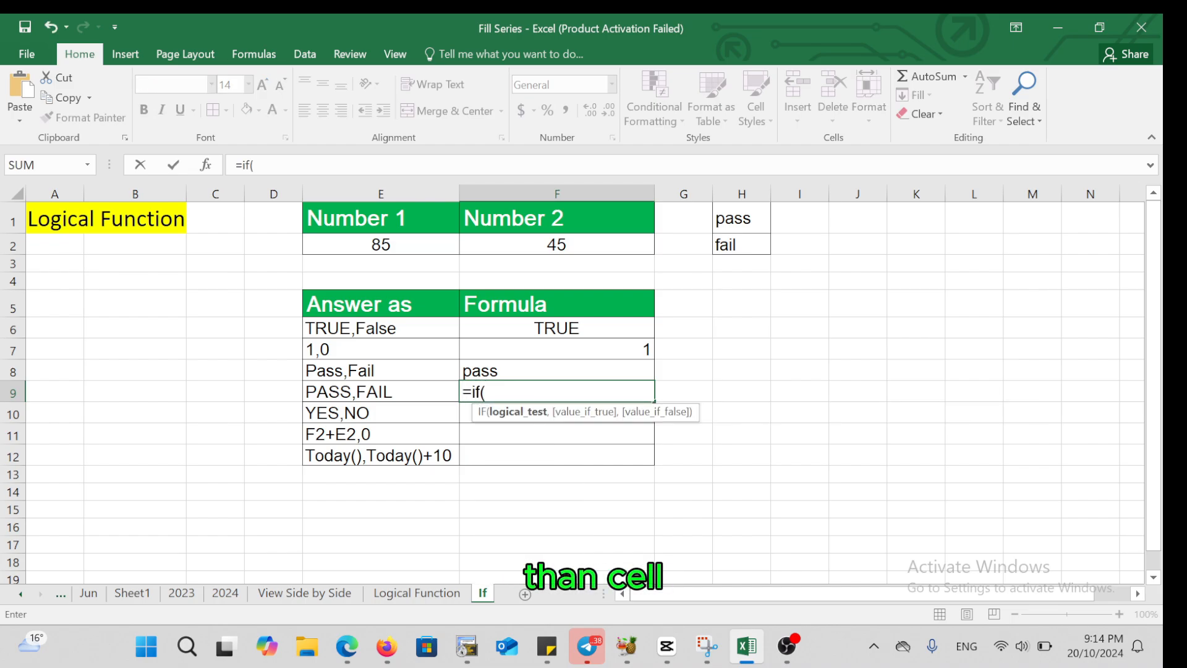
click(399, 246)
text(>)
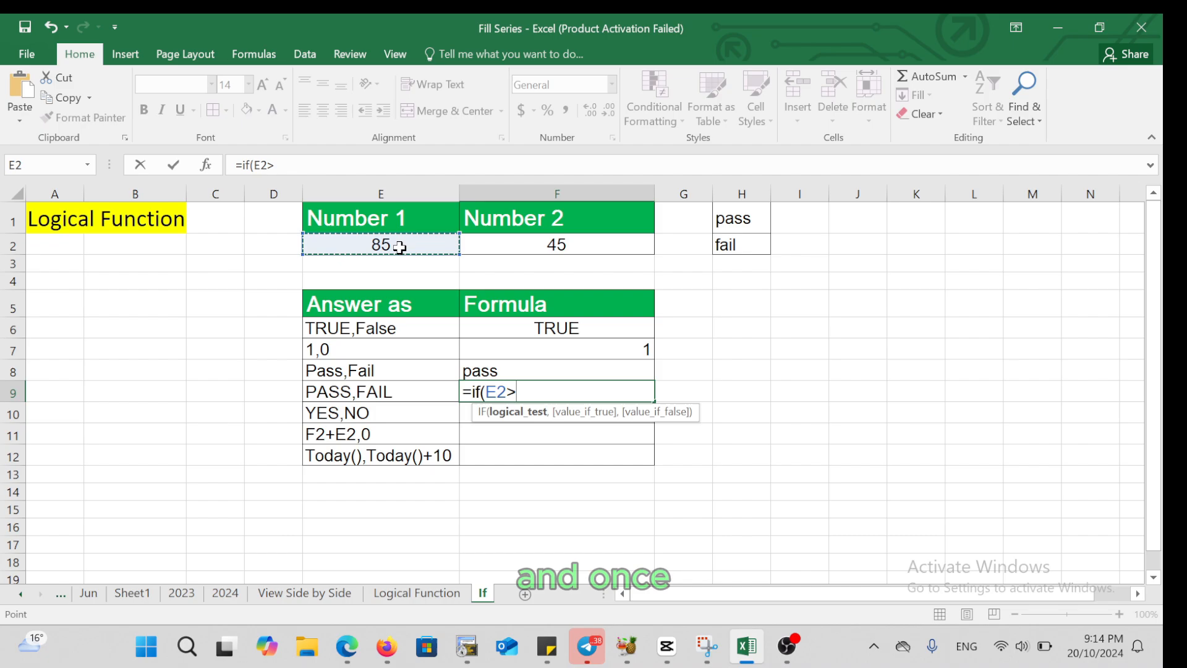
click(526, 242)
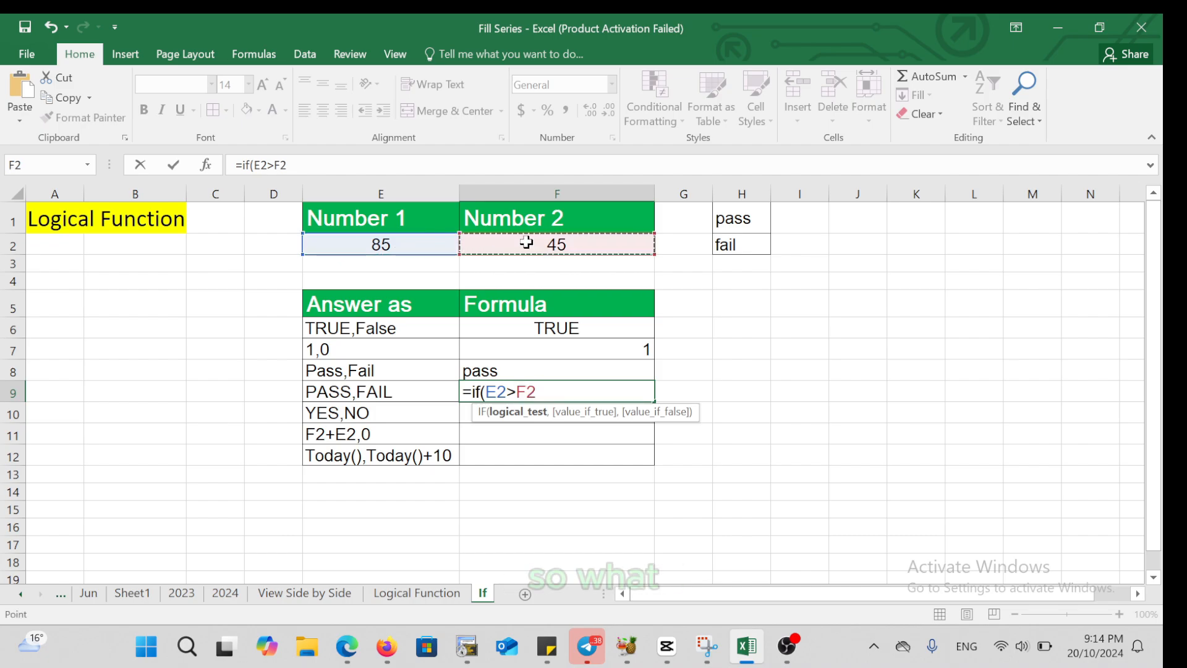
text(,)
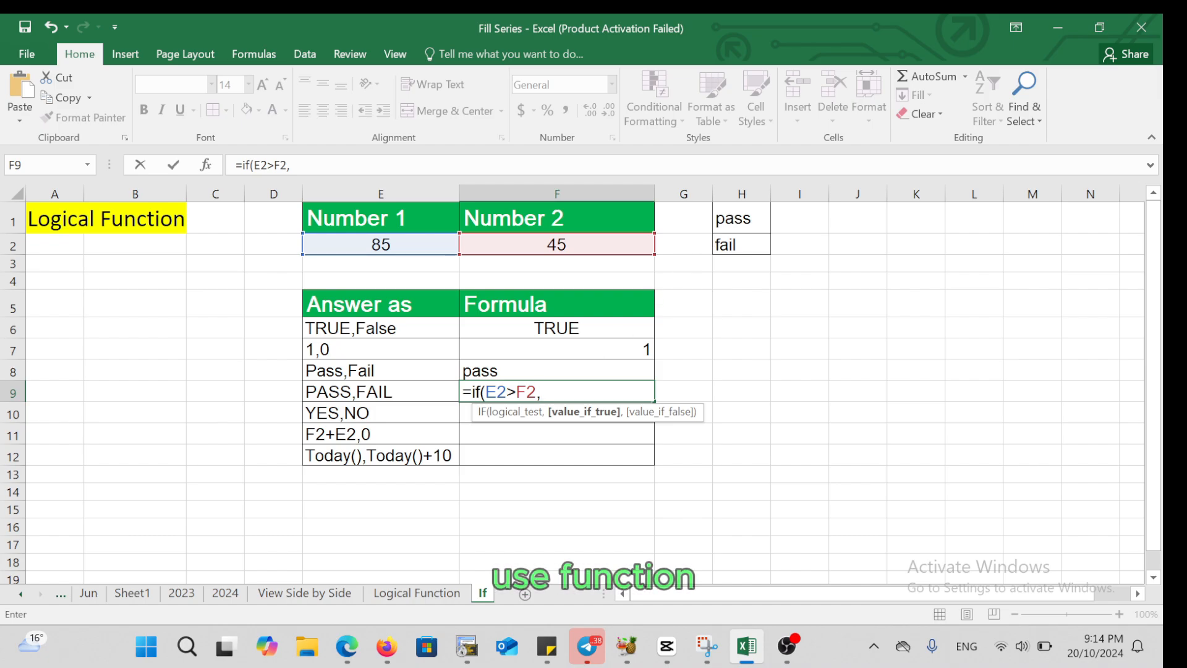
text(upp)
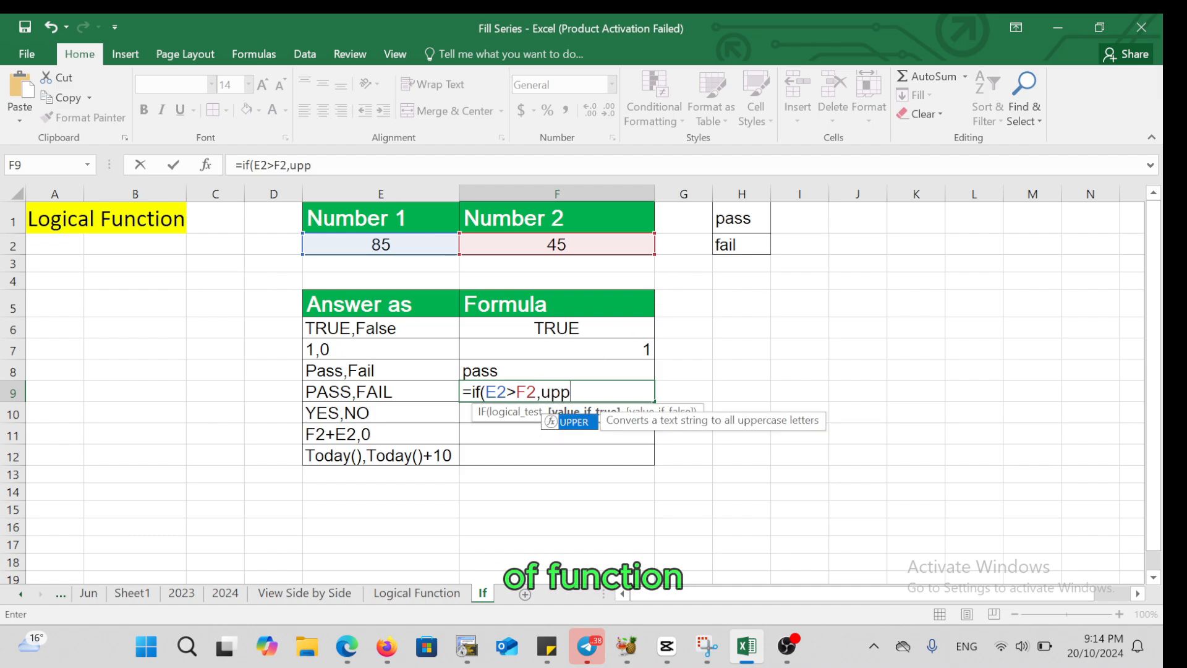
click(573, 424)
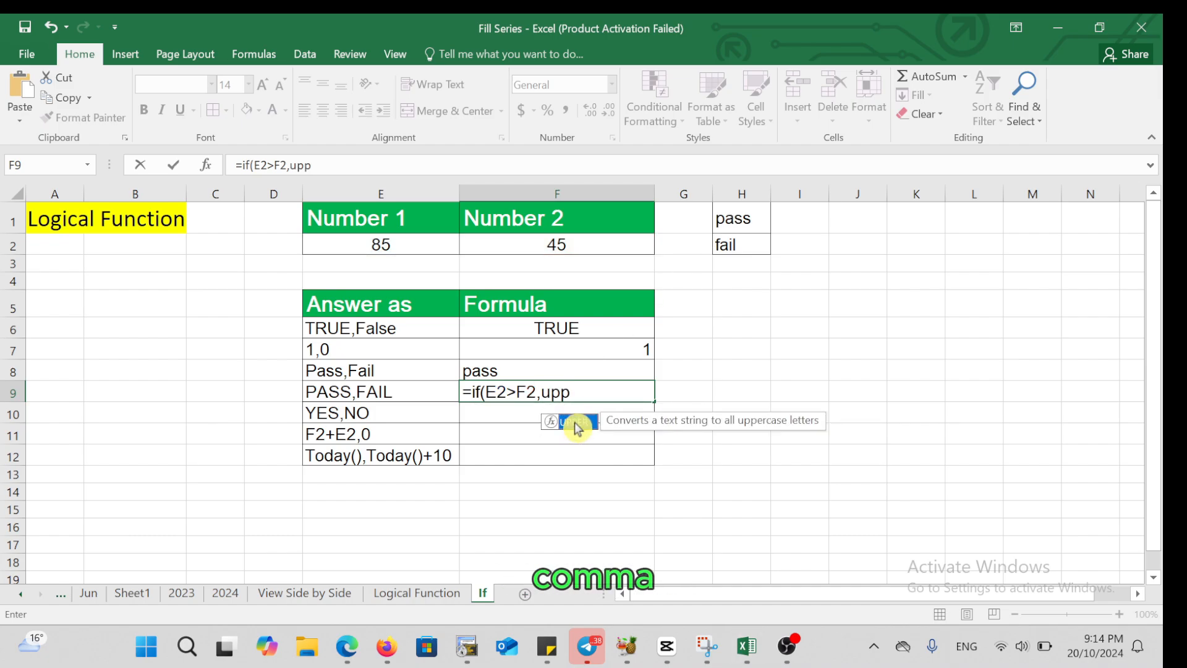
double_click(573, 423)
click(739, 218)
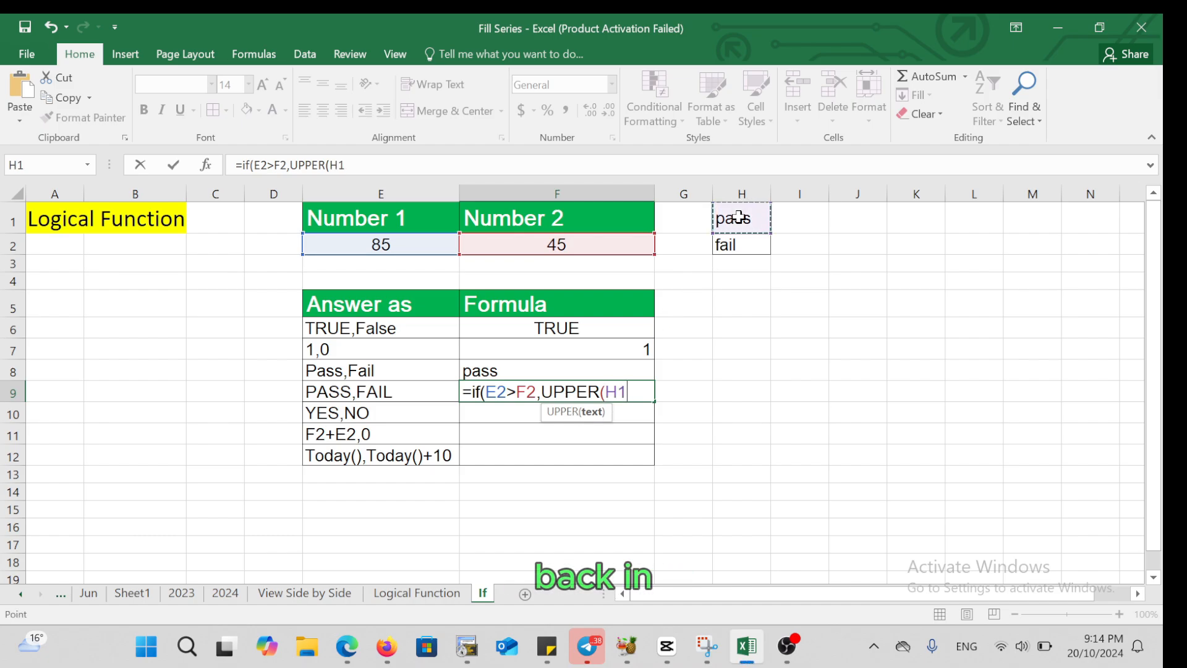
text(),)
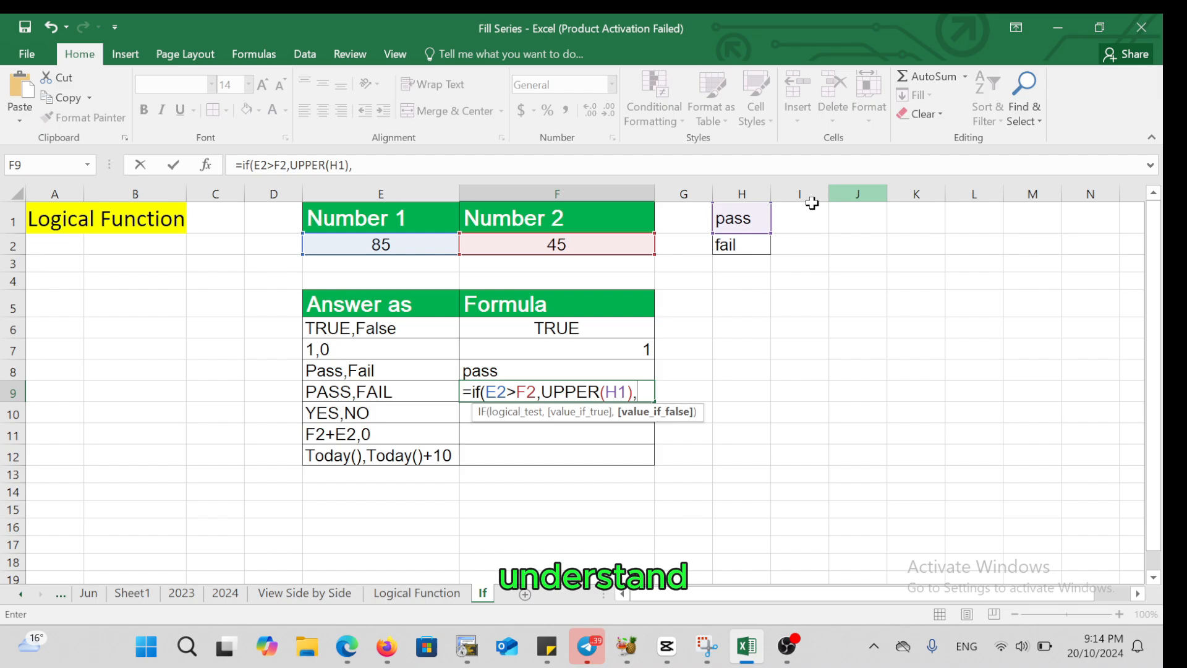
text(upp)
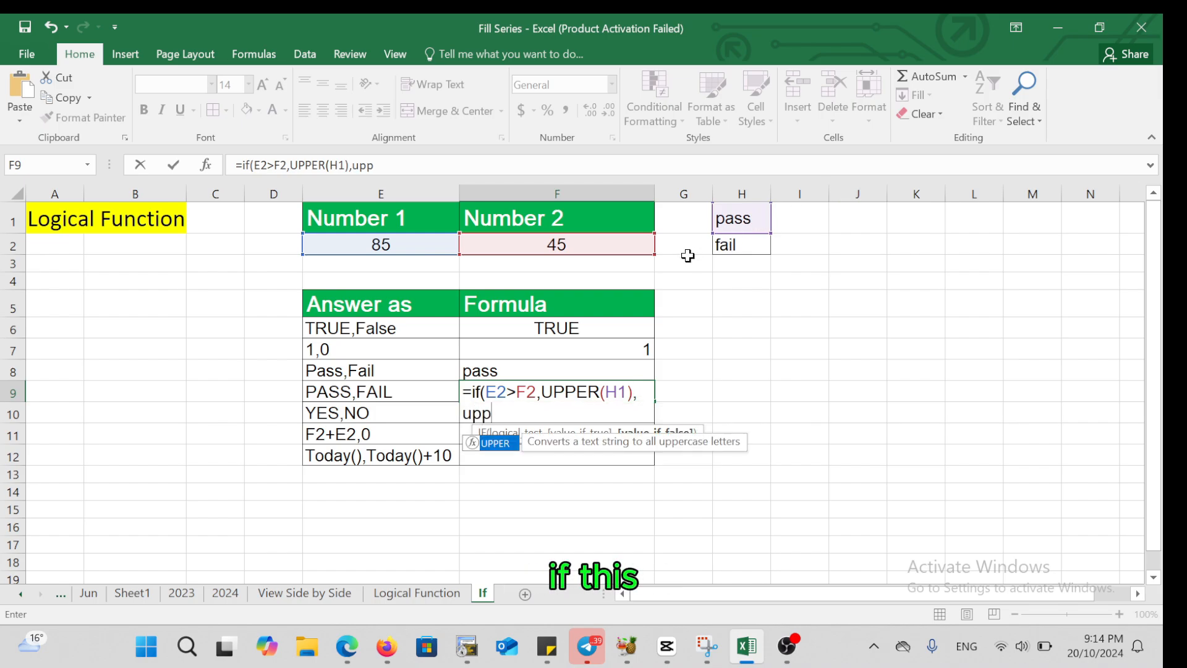
double_click(497, 443)
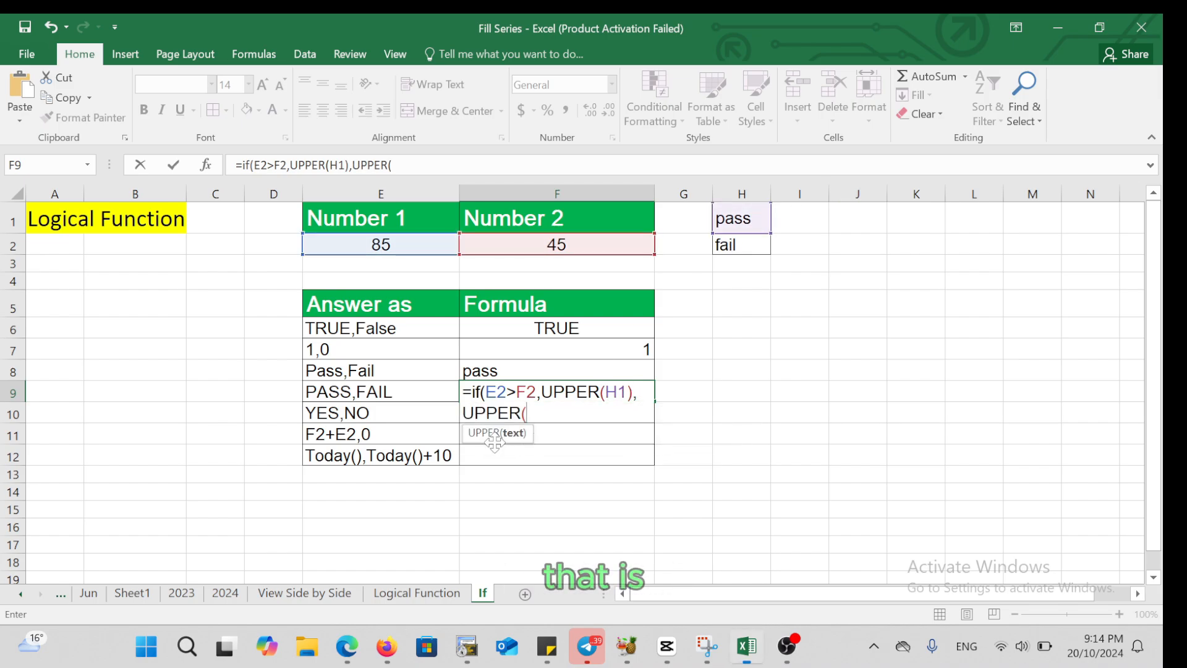
click(734, 246)
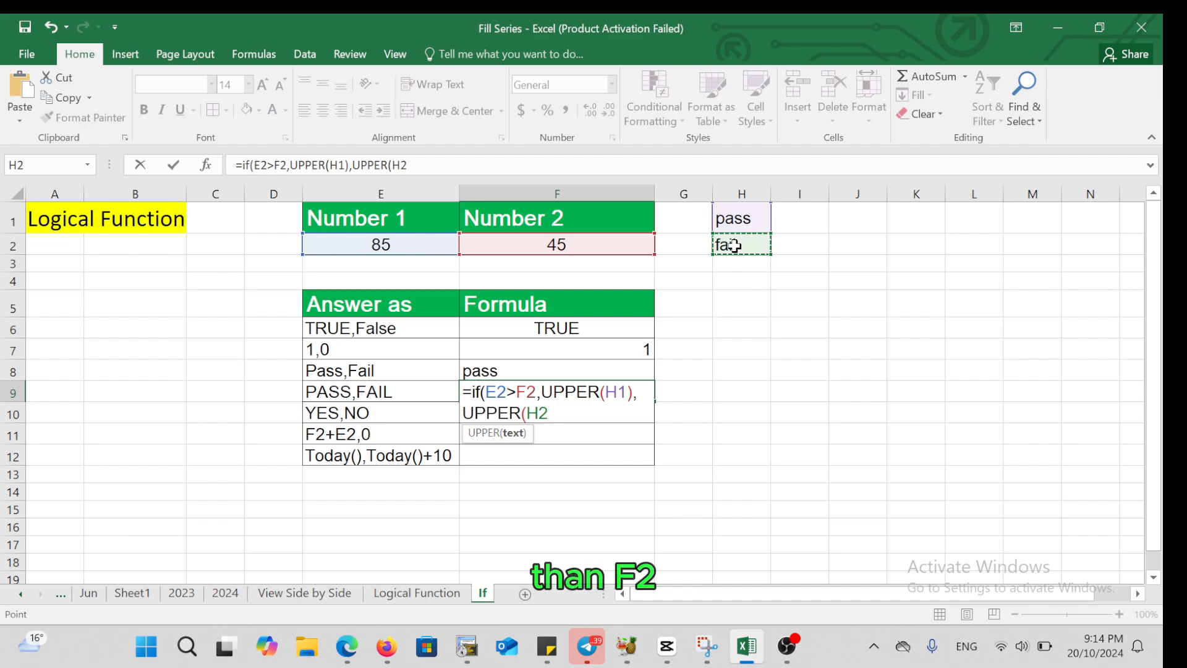
text())
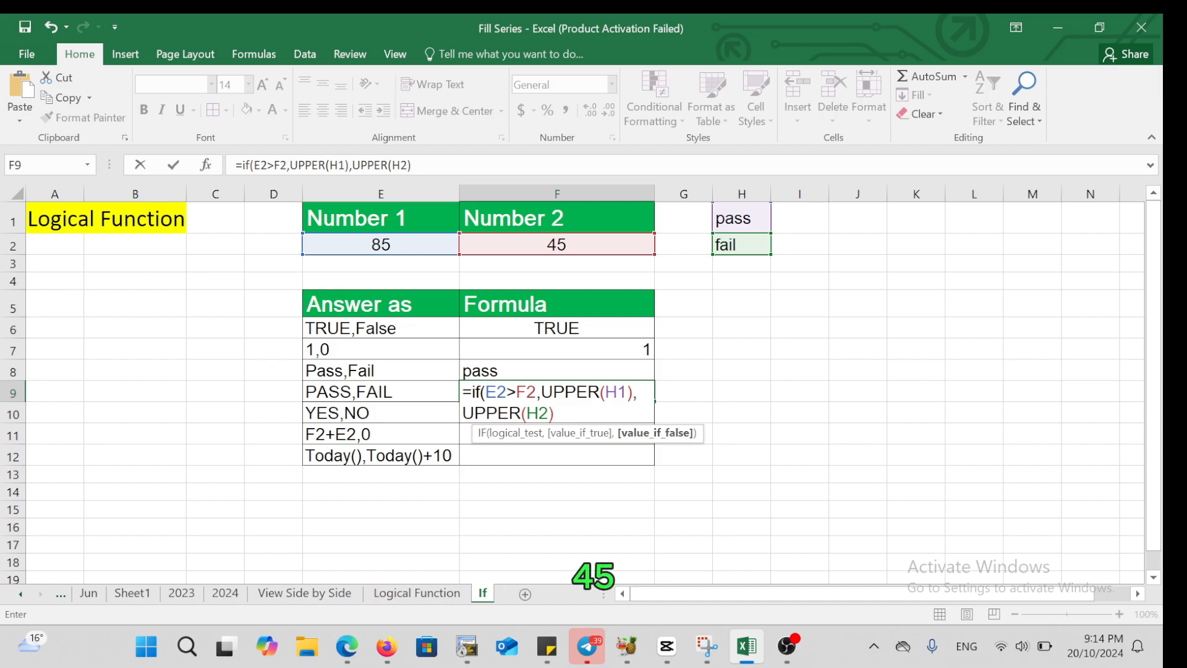
text())
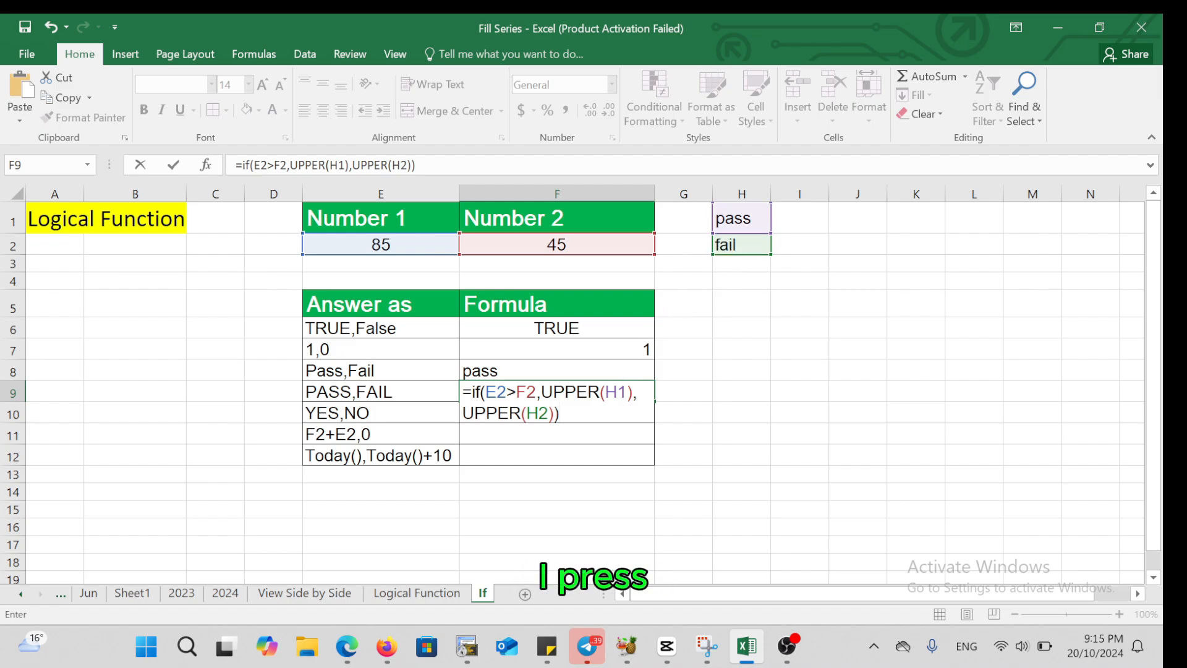
key(Return)
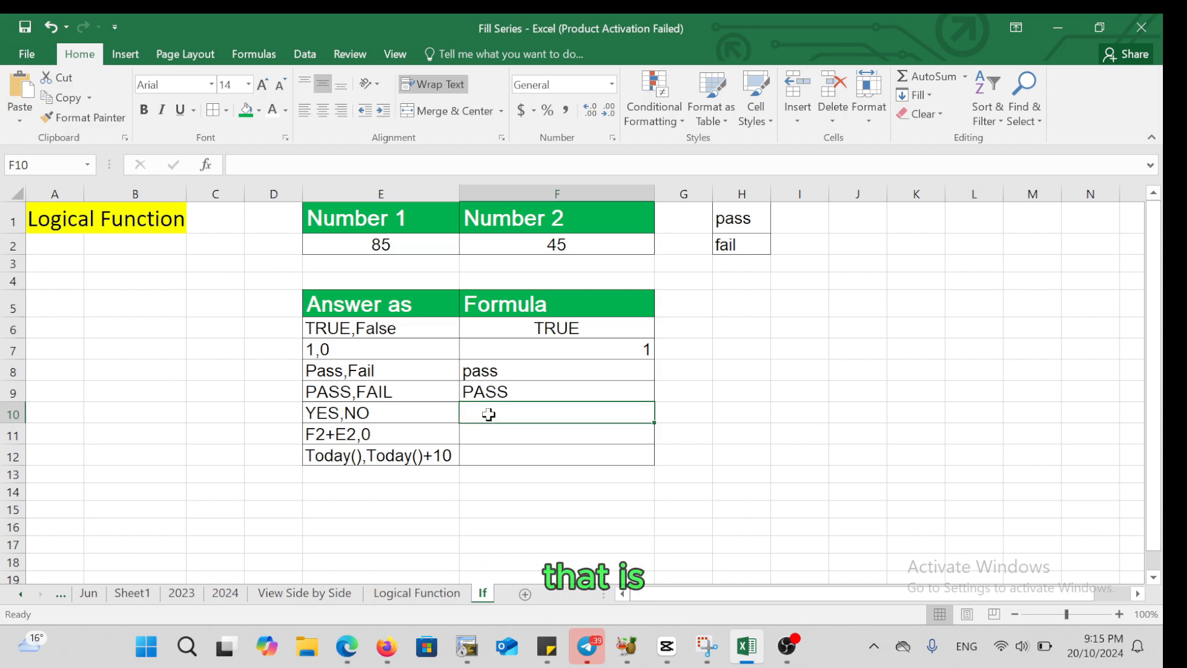
Enter the formula =IF(E2>F2,"yes","no") in cell F10, beside the "YES,NO" answer type
text(=i)
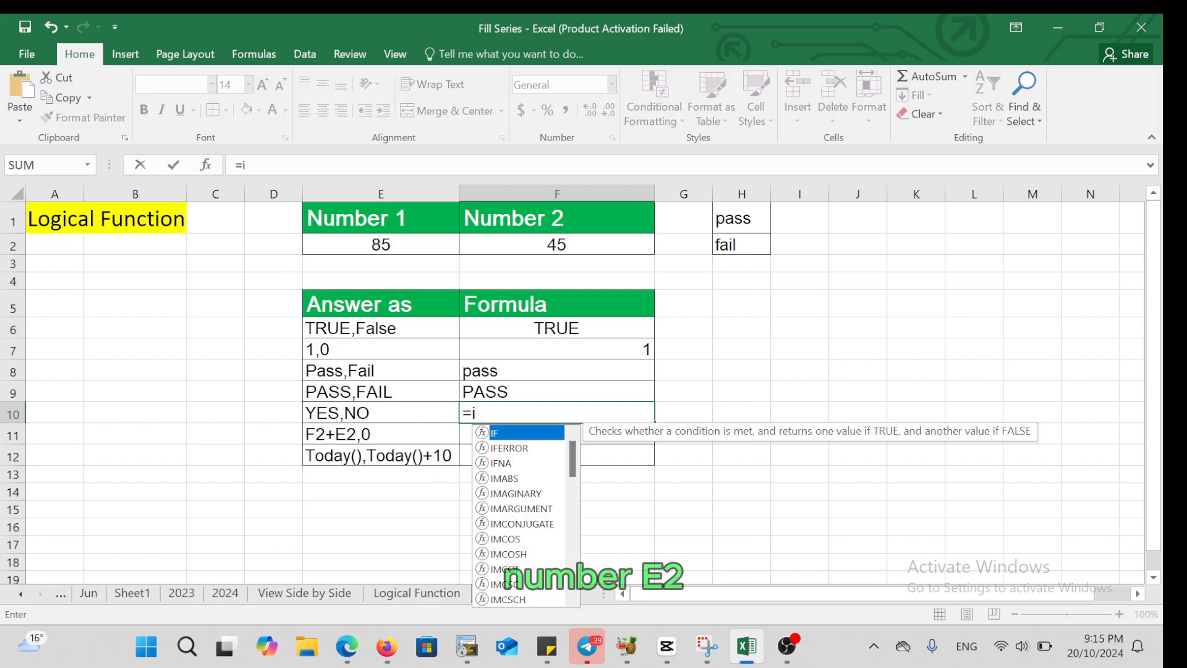
text(f()
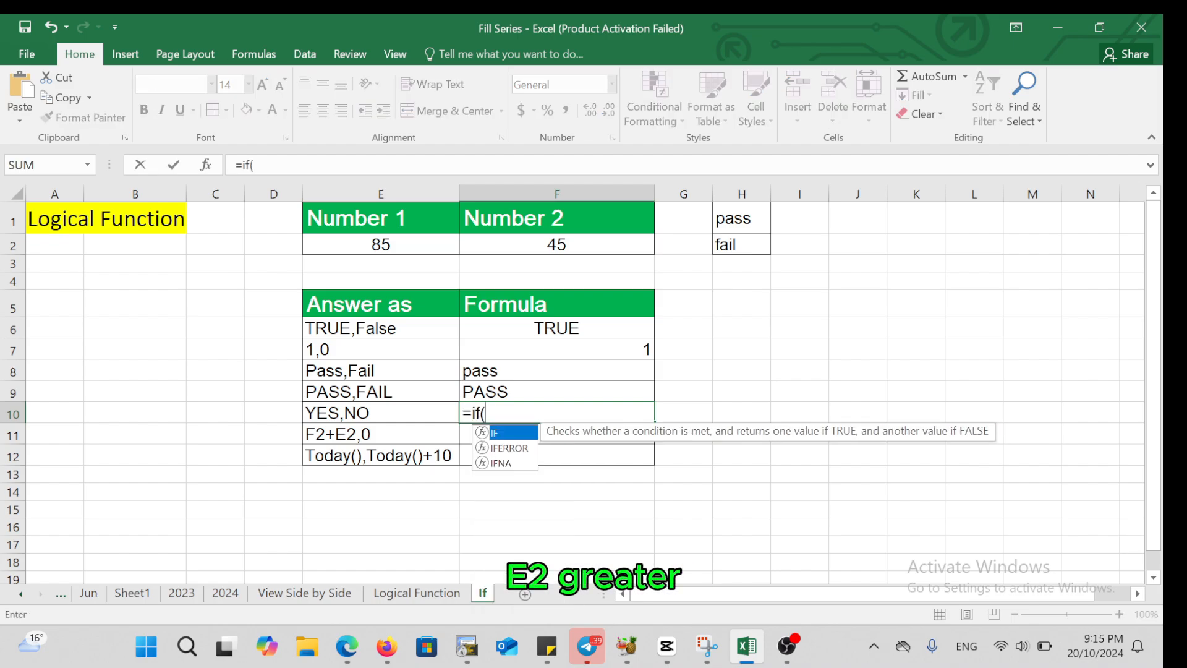
click(403, 245)
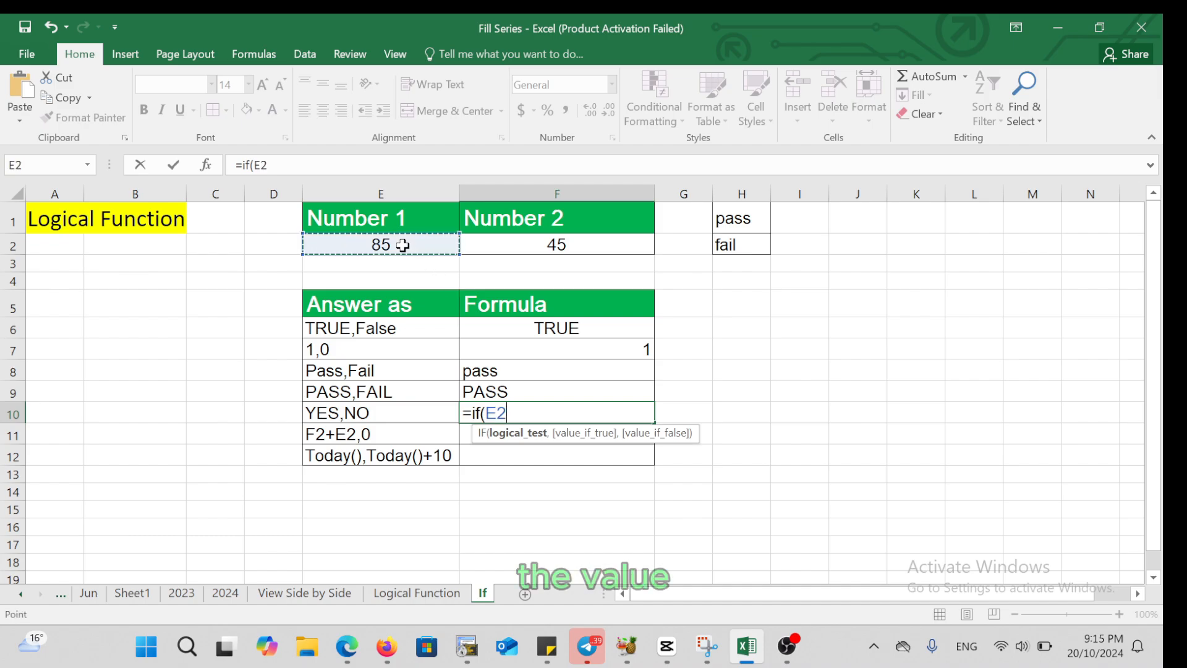
text(>)
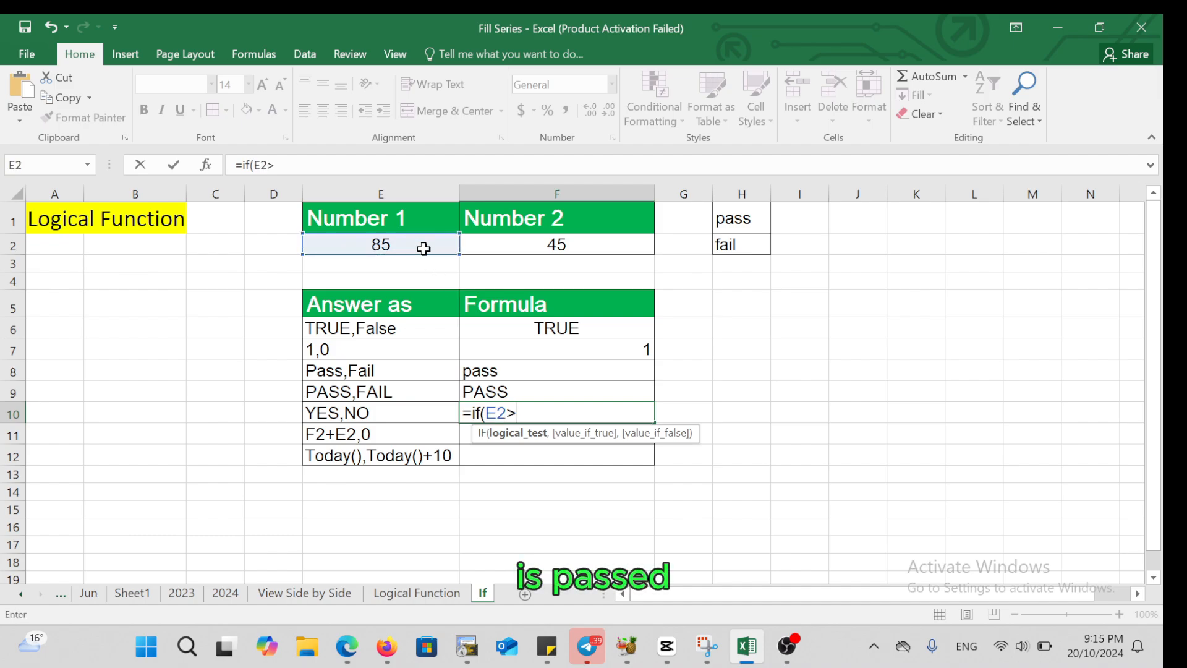
click(495, 244)
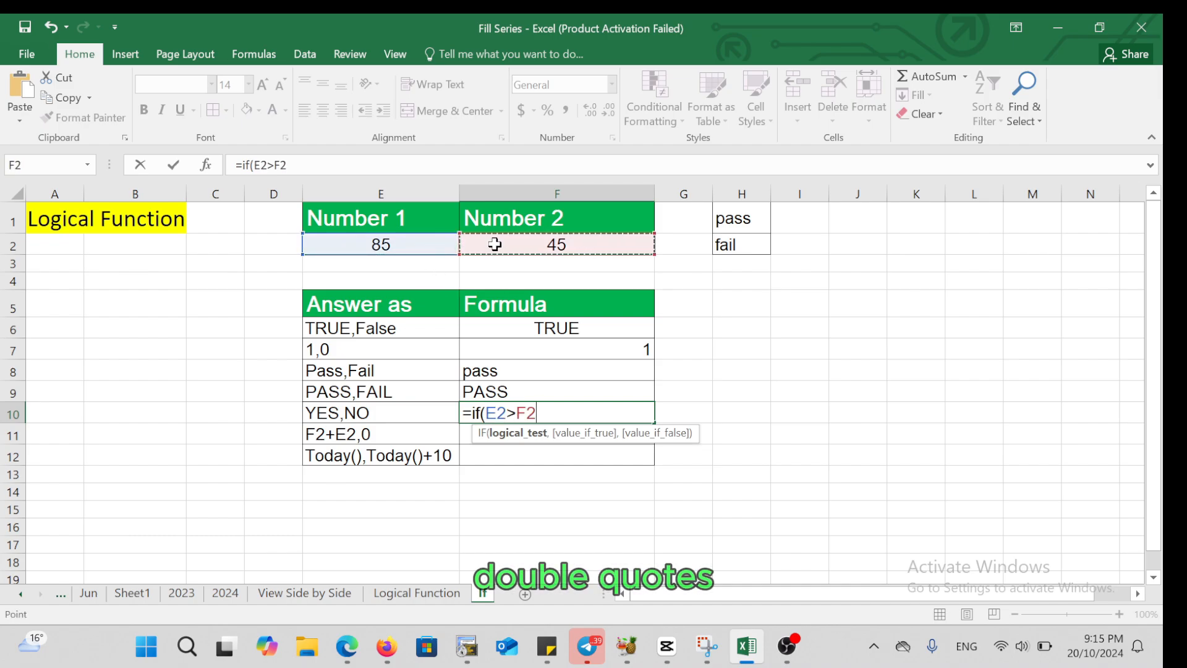
text(,)
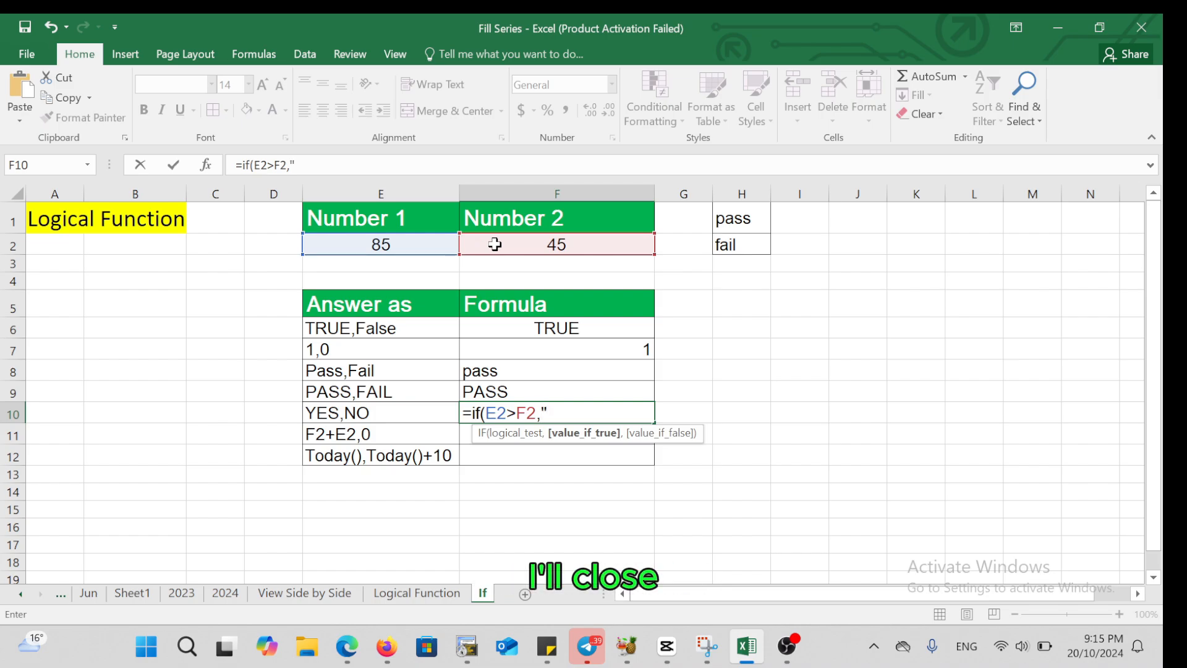
text("yes)
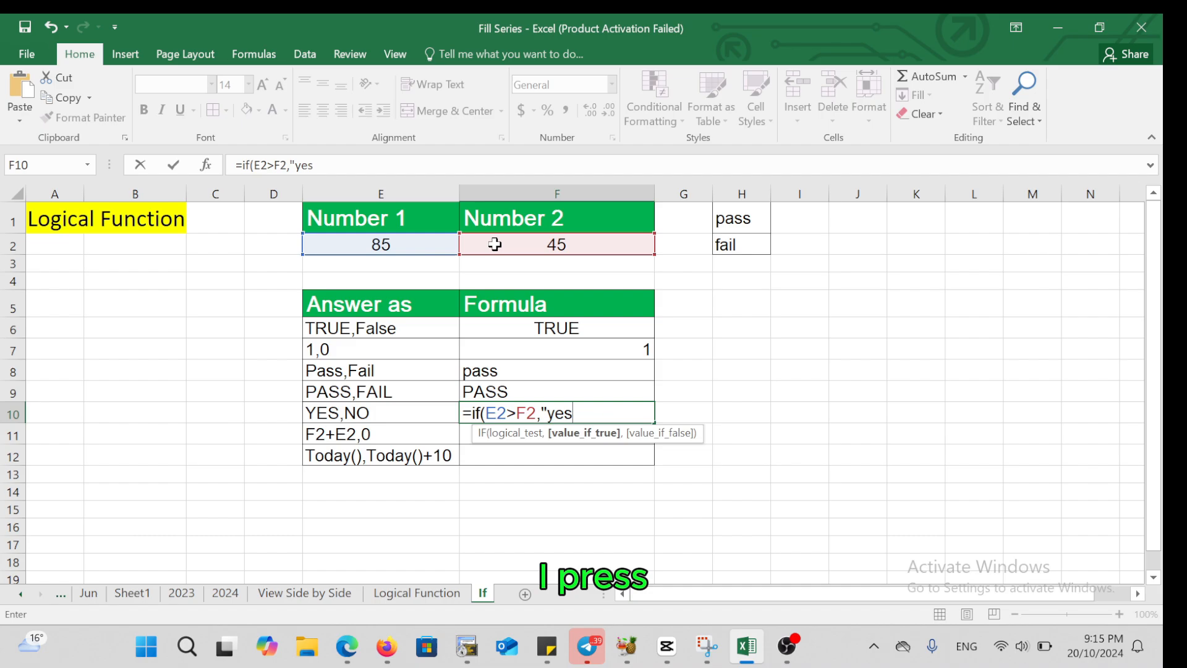
text(")
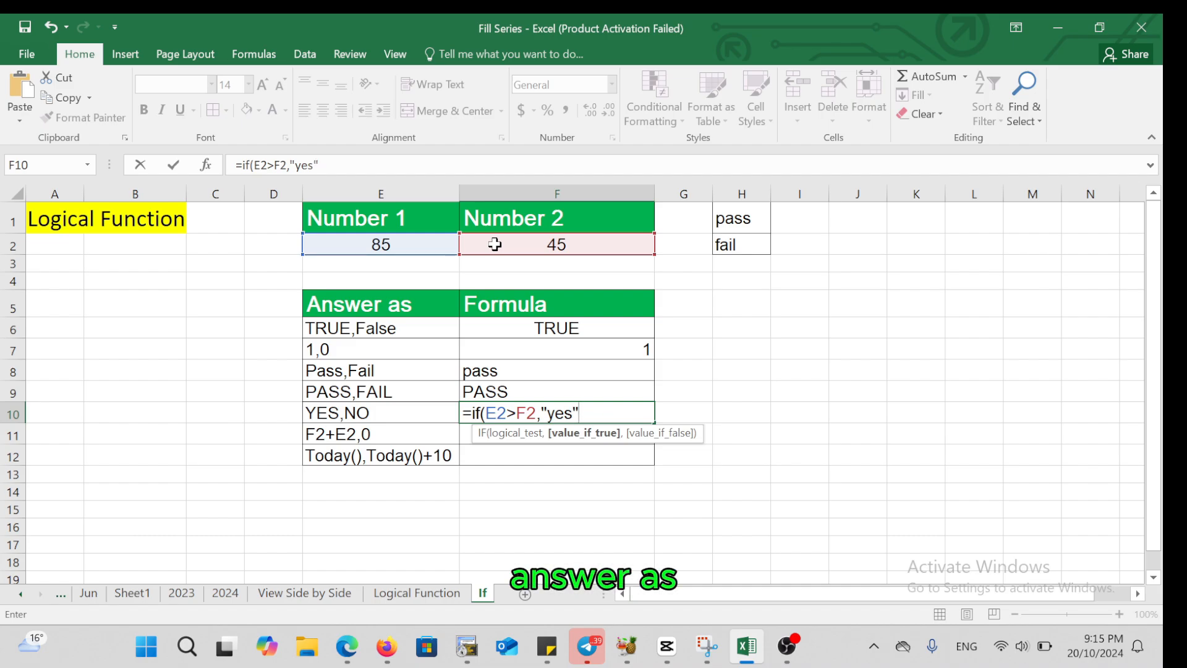
text(,")
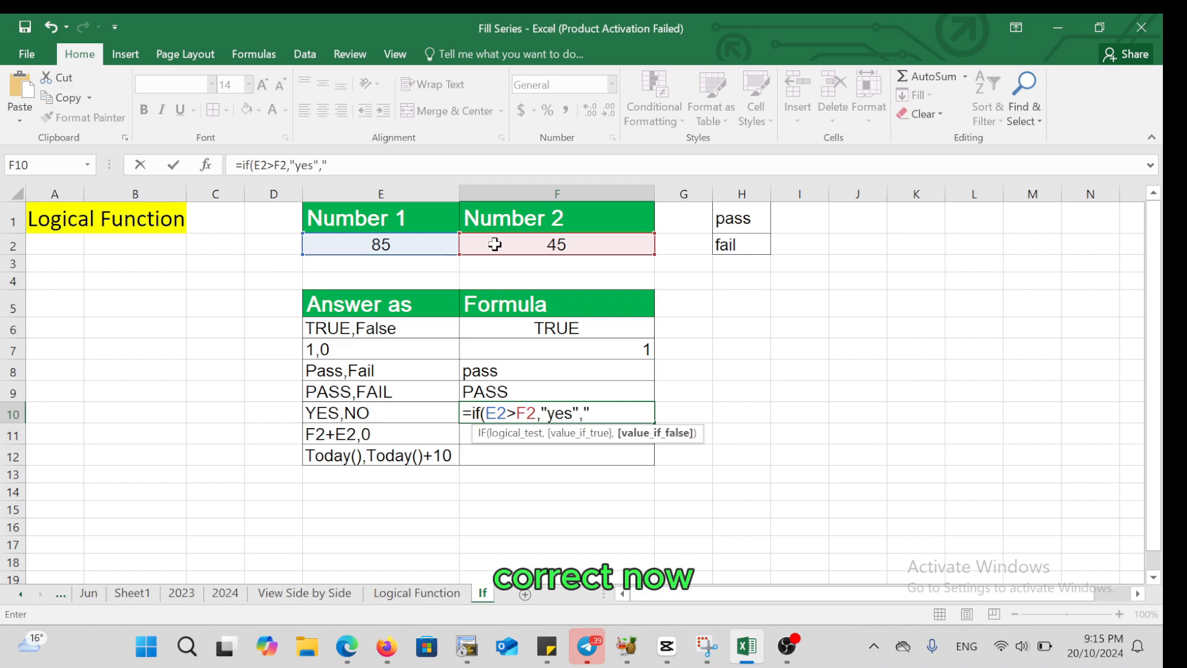
text(no")
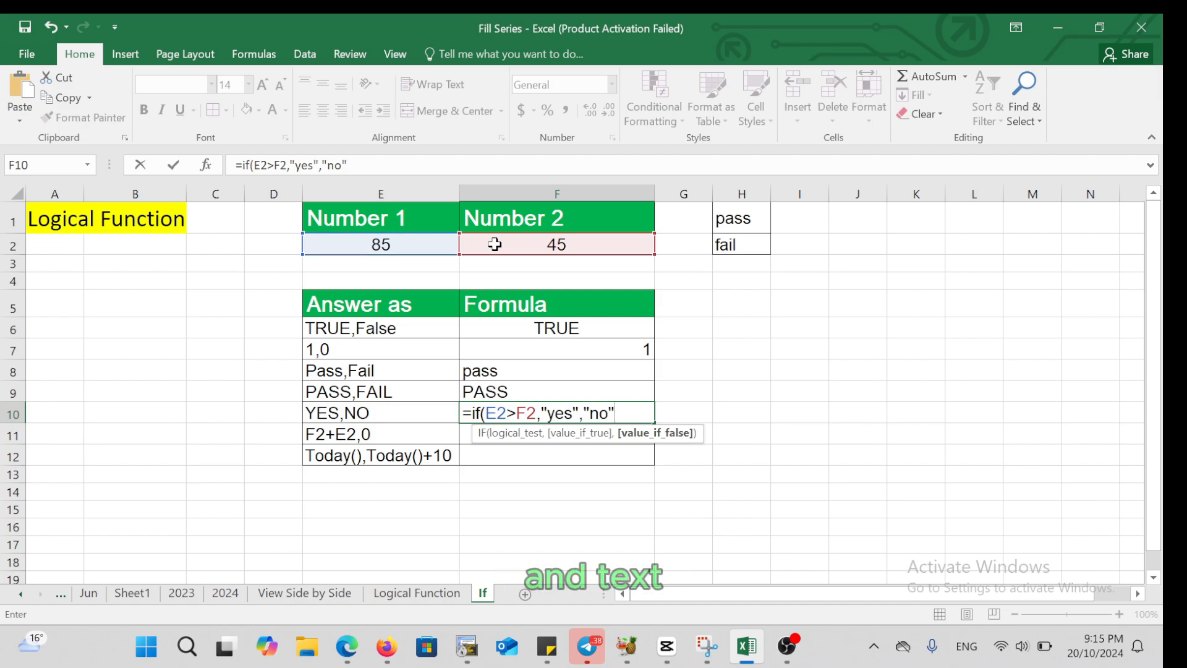
text())
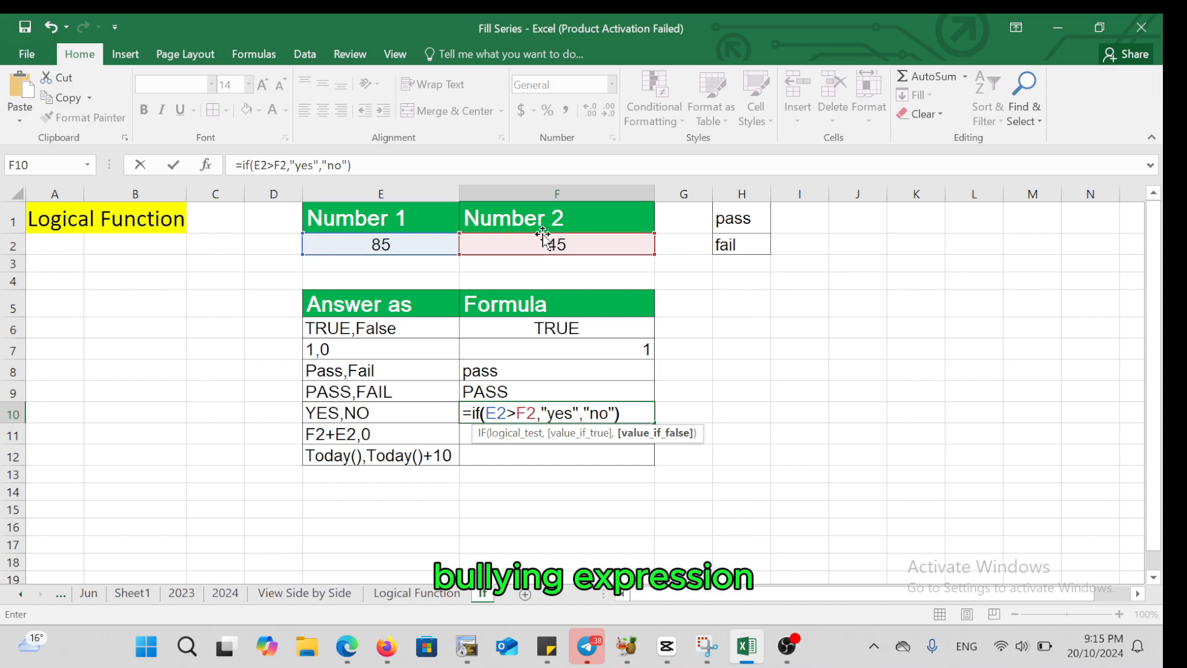
key(ctrl+Return)
key(Return)
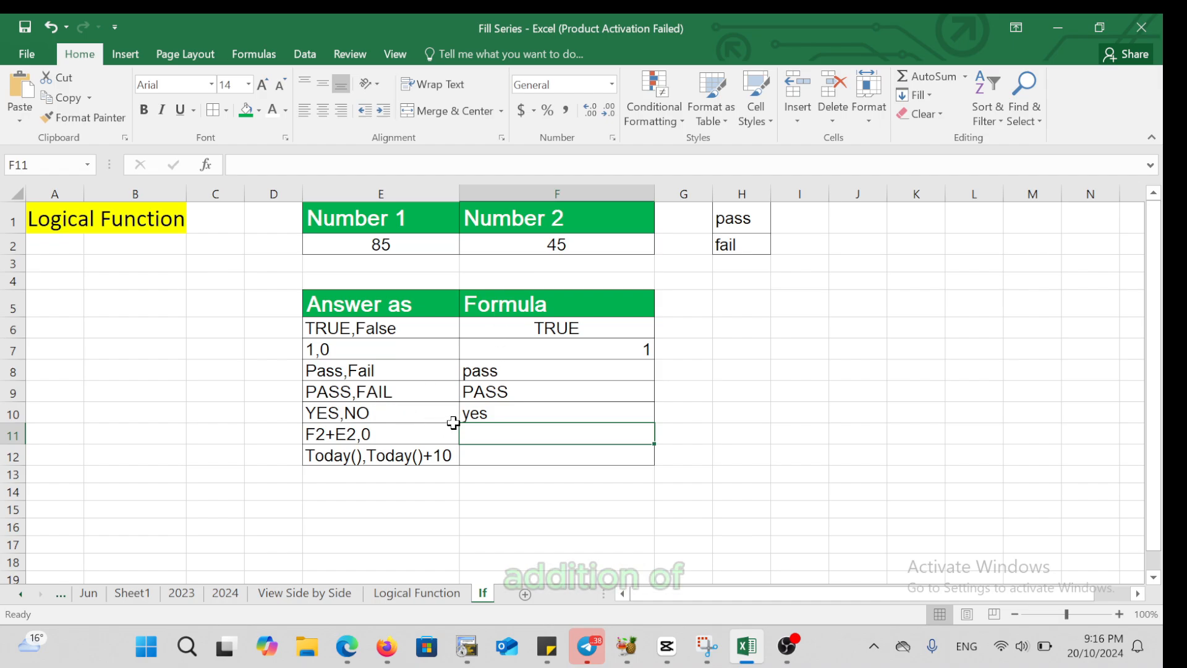
Enter the formula =IF(E2>F2,E2+F2,0) in cell F11, beside the "F2+E2,0" answer type
click(324, 440)
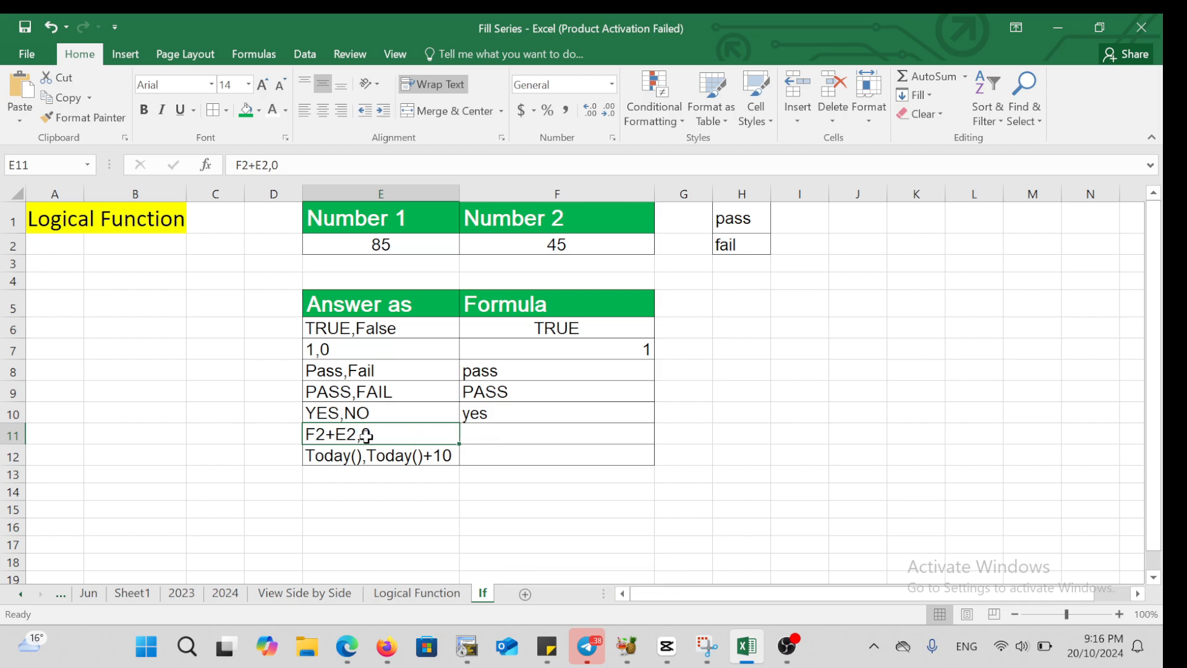
click(501, 436)
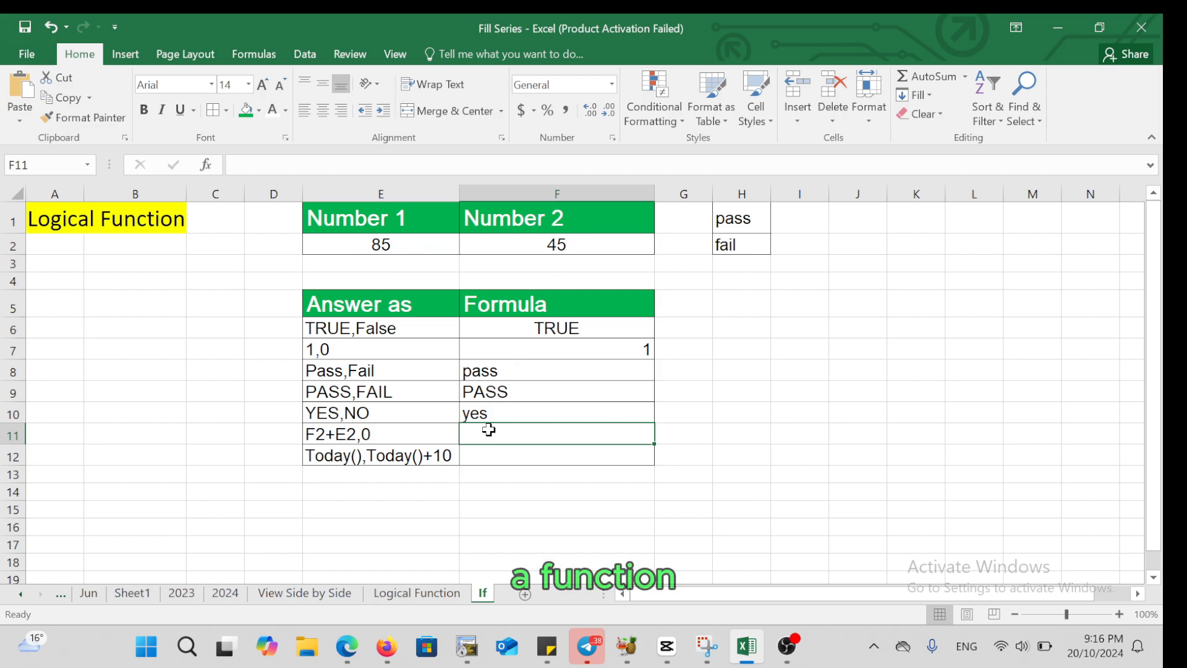
text(=if()
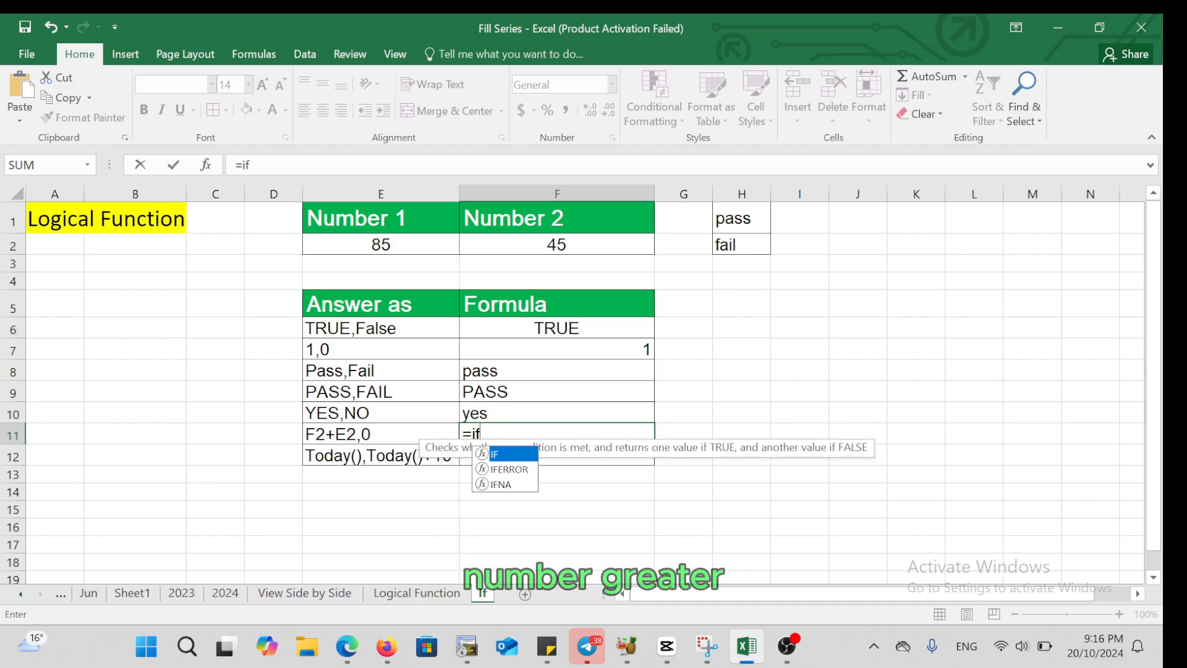
click(407, 247)
text(>)
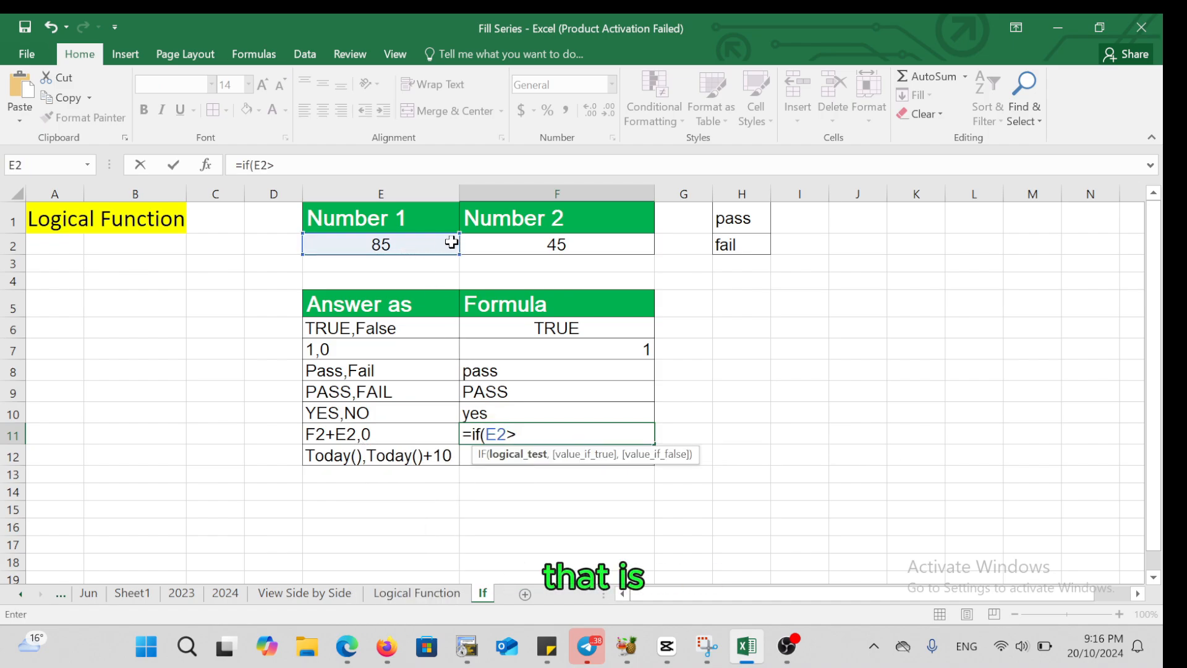
click(501, 241)
text(:)
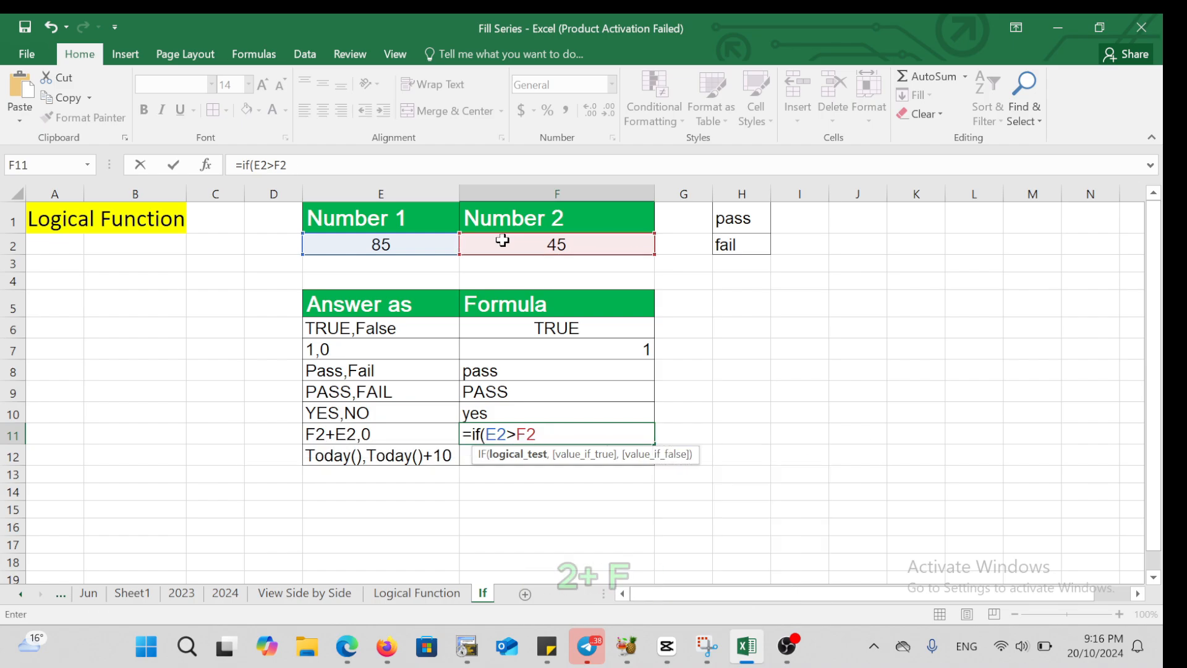
text(,e)
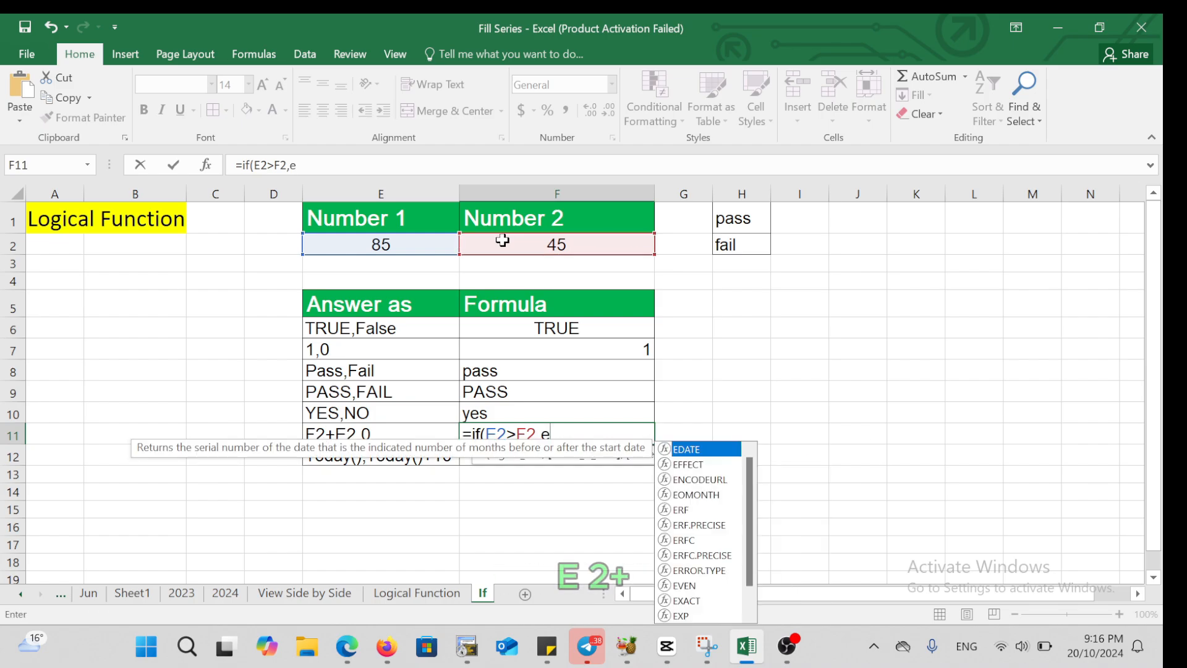
text(2)
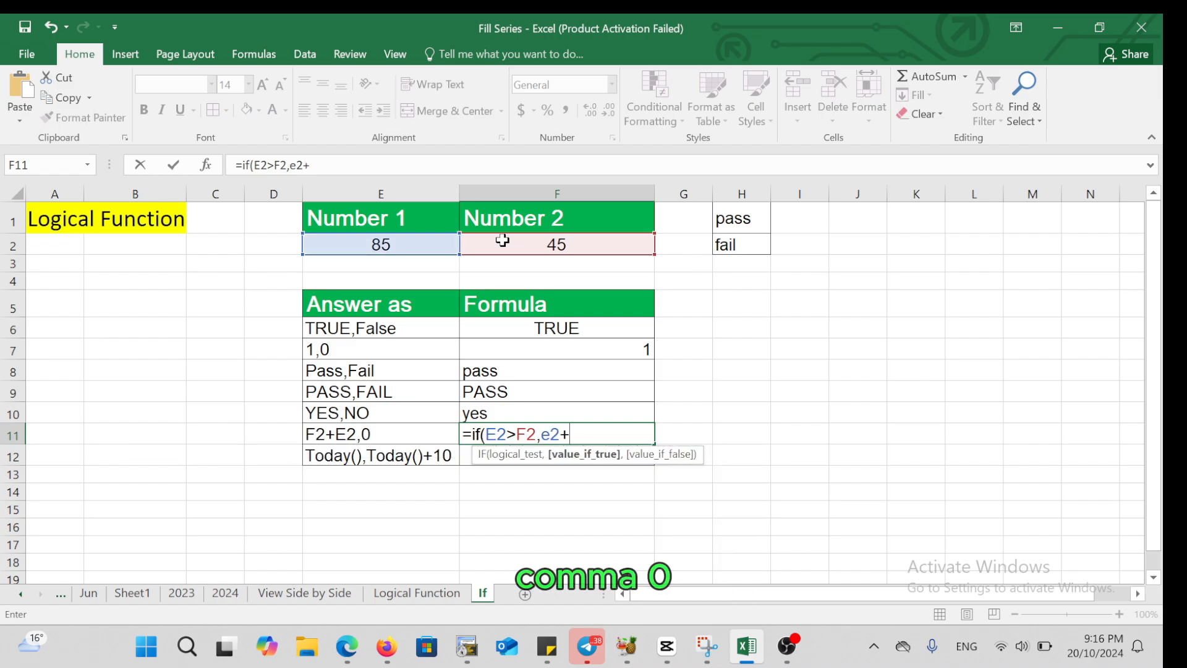
text(+f2)
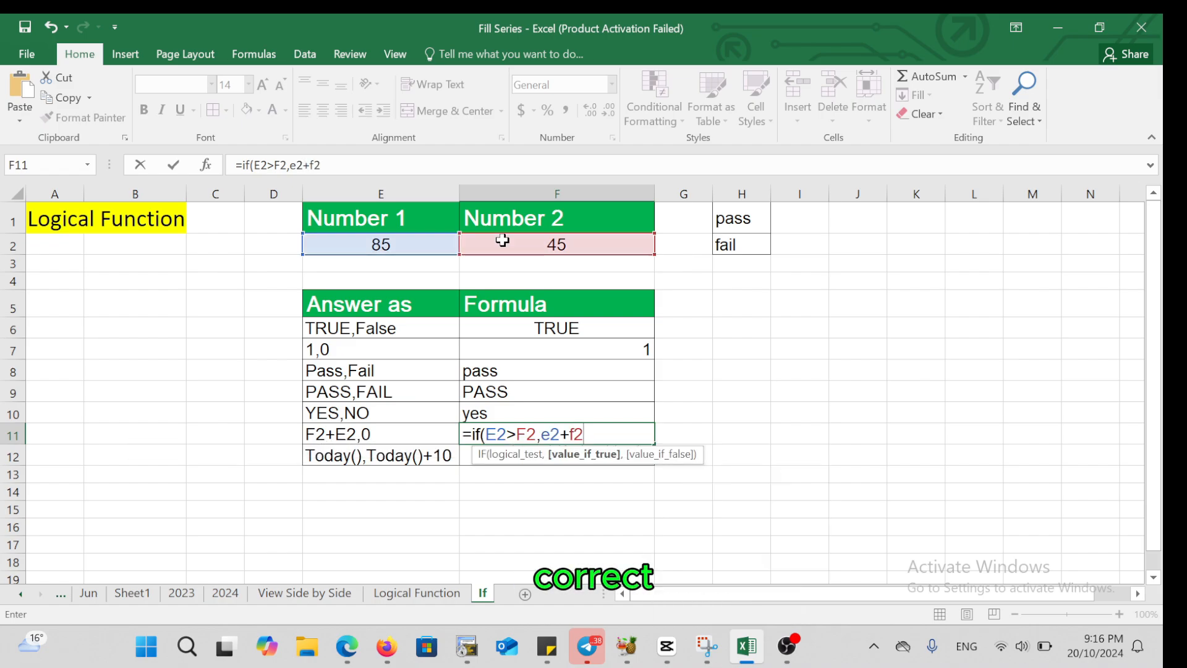
text(,)
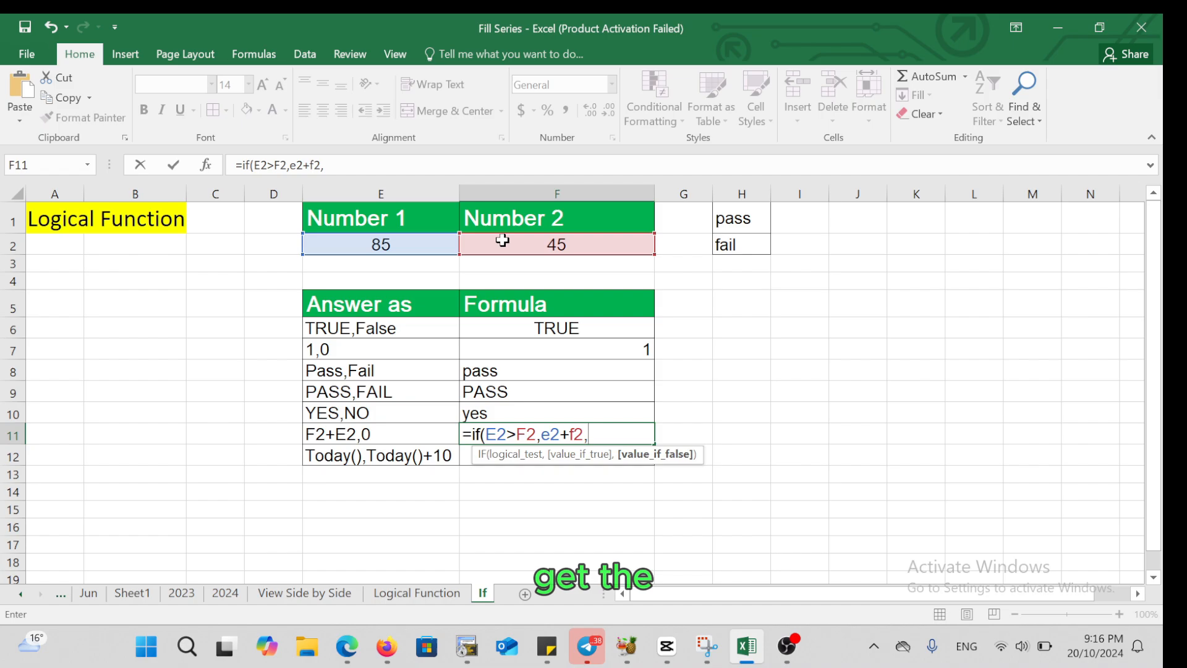
text(0))
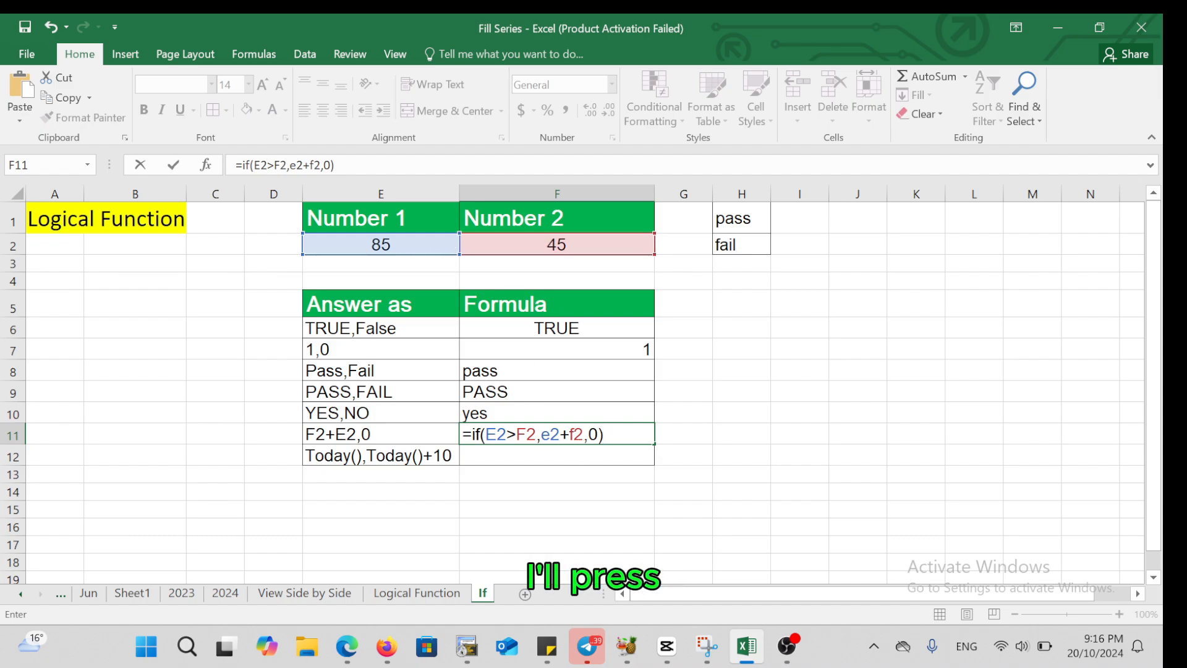
key(Return)
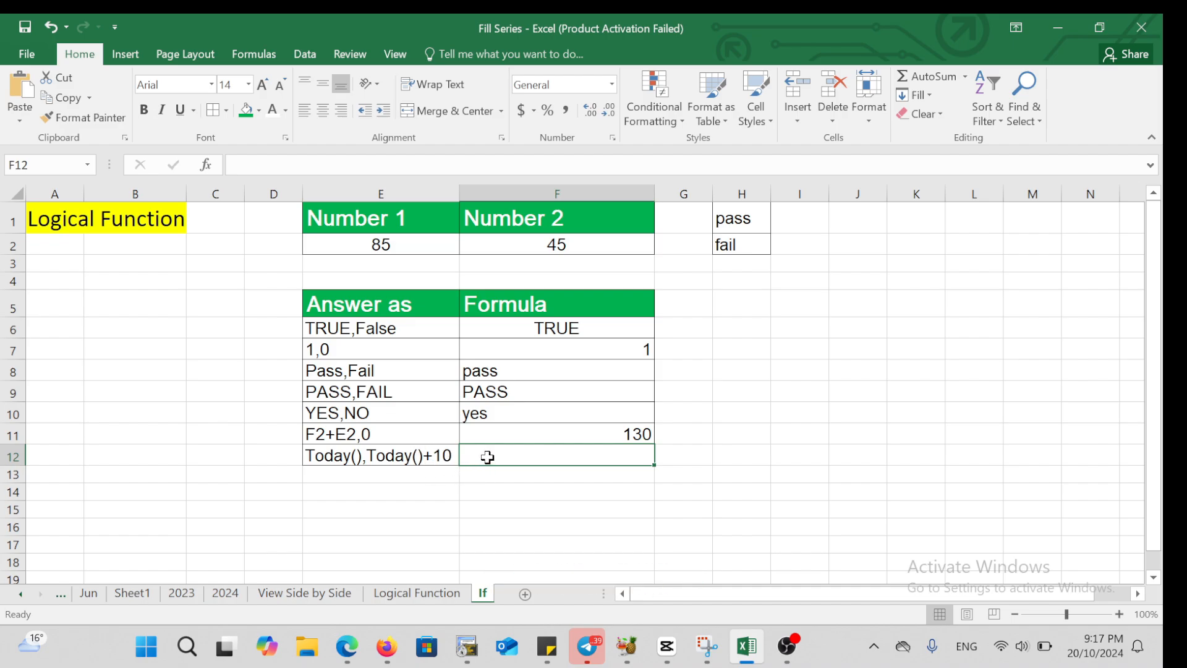
Enter the formula =IF(E2>F2,TODAY(),TODAY()+10) in cell F12, beside the "Today(),Today()+10" answer type
text(=i)
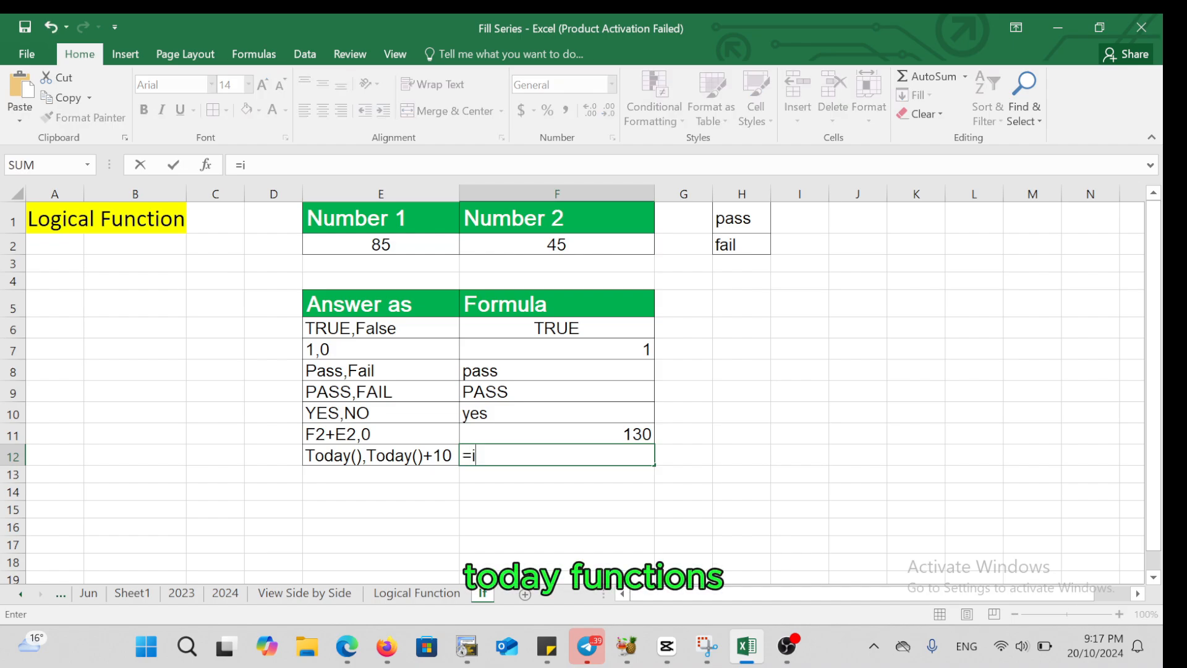
text(f)
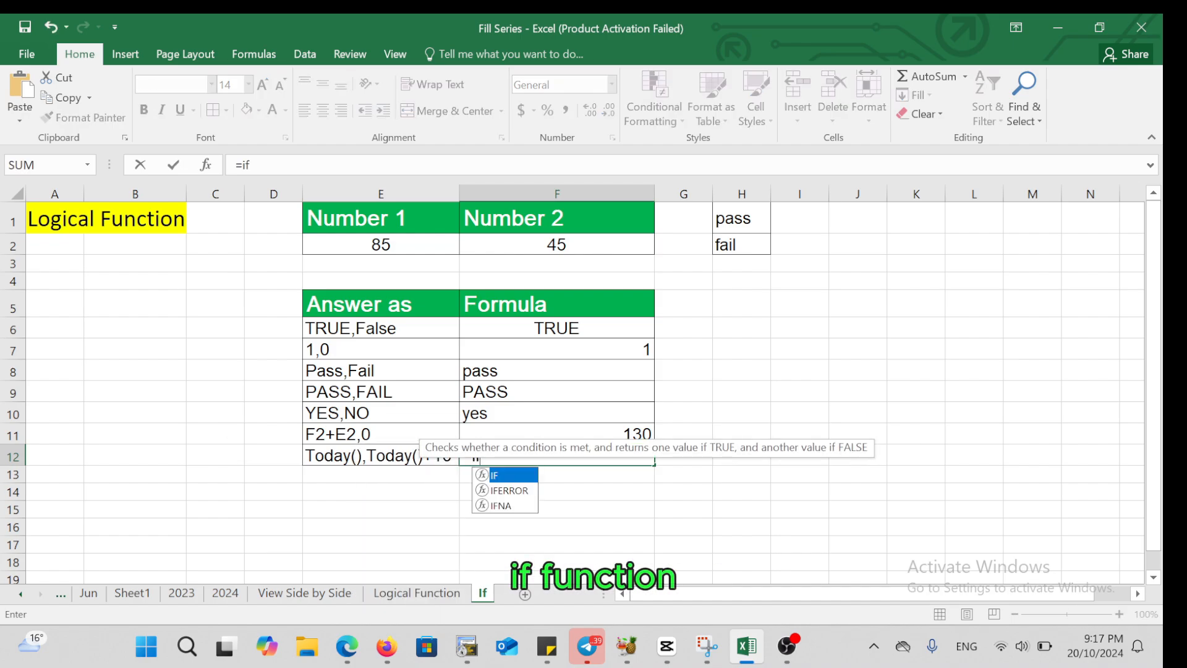
double_click(495, 475)
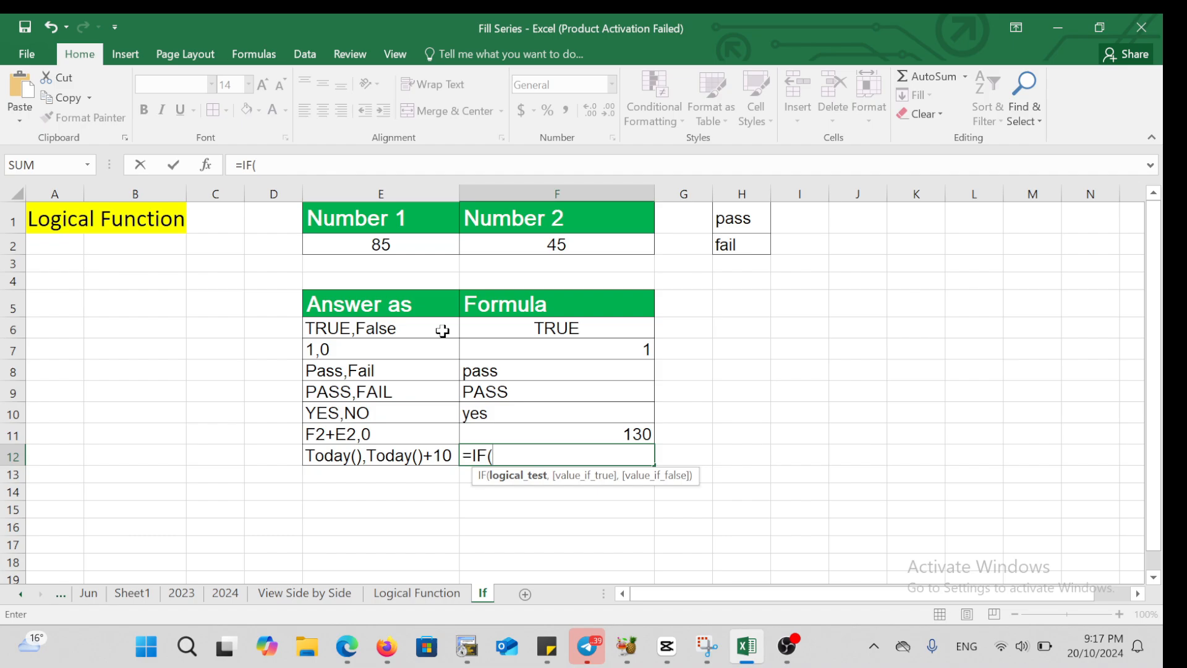
click(387, 244)
text(>)
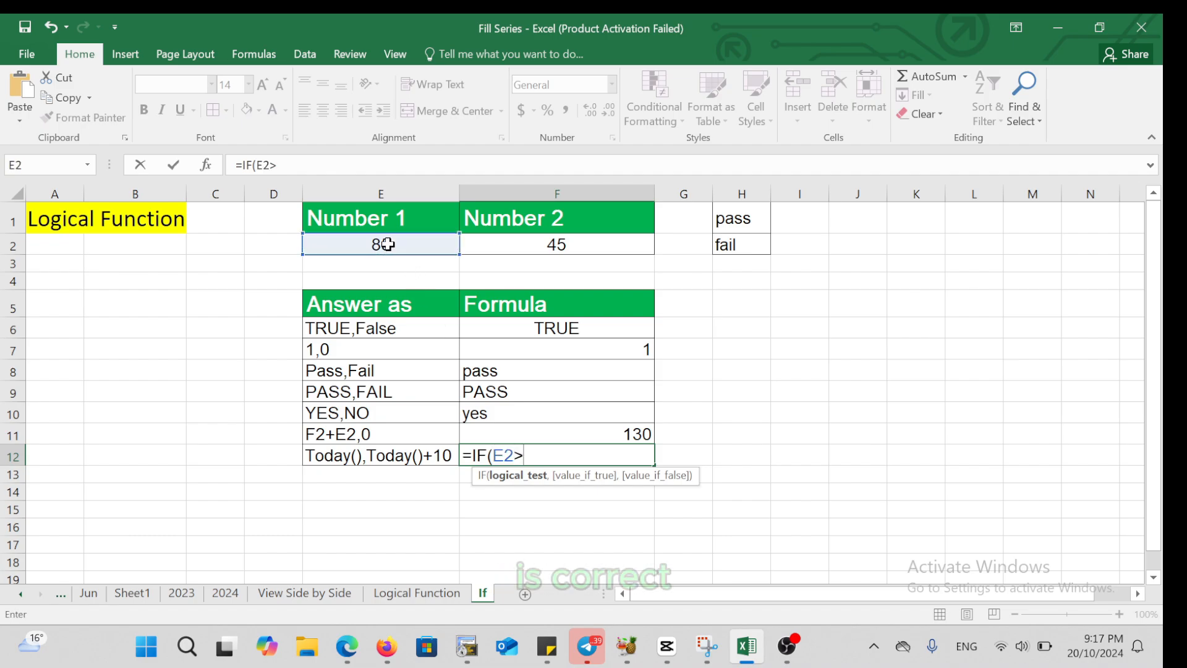
click(496, 244)
text(,)
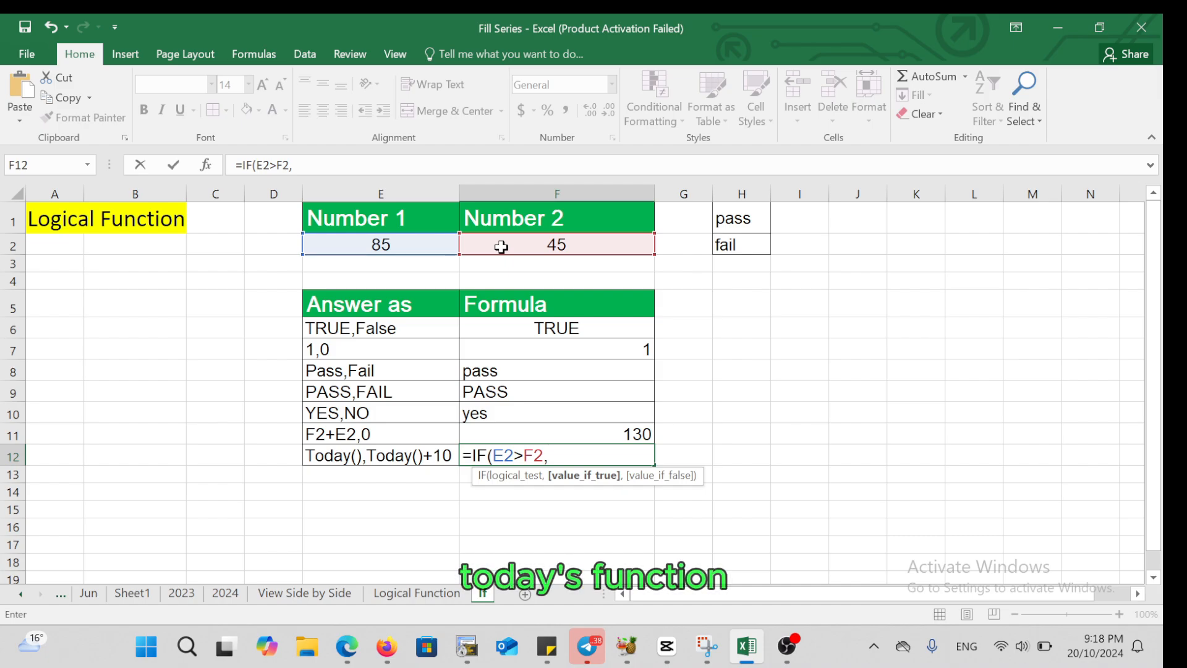
text(Tod)
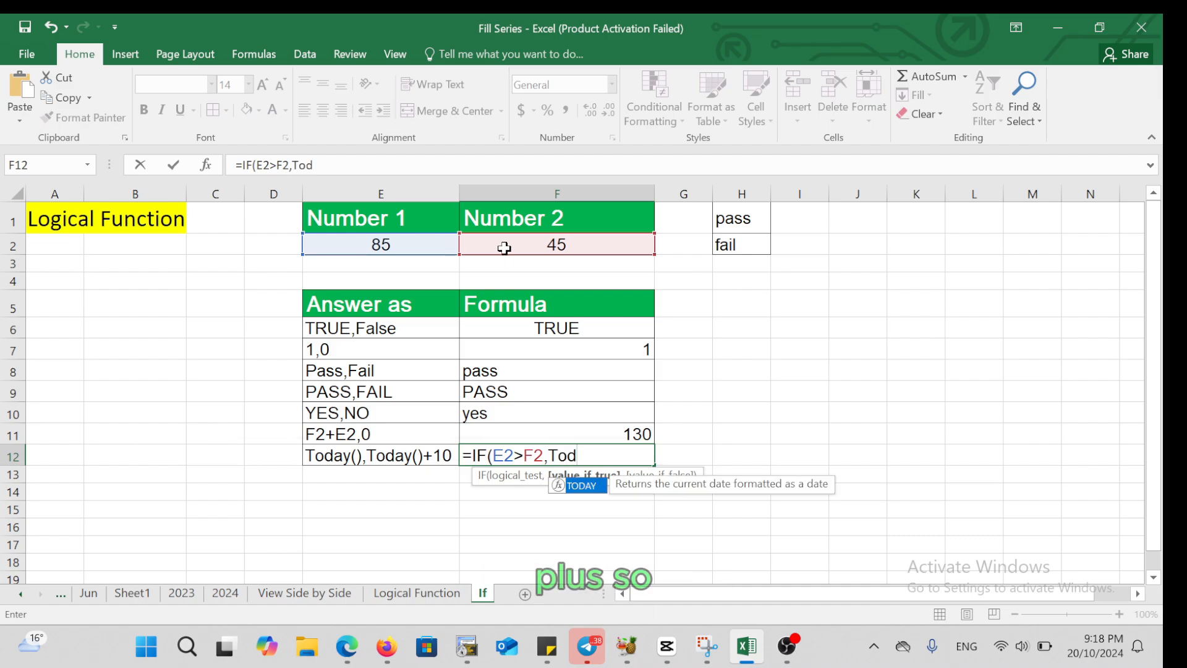
double_click(567, 486)
text(),TODAY()
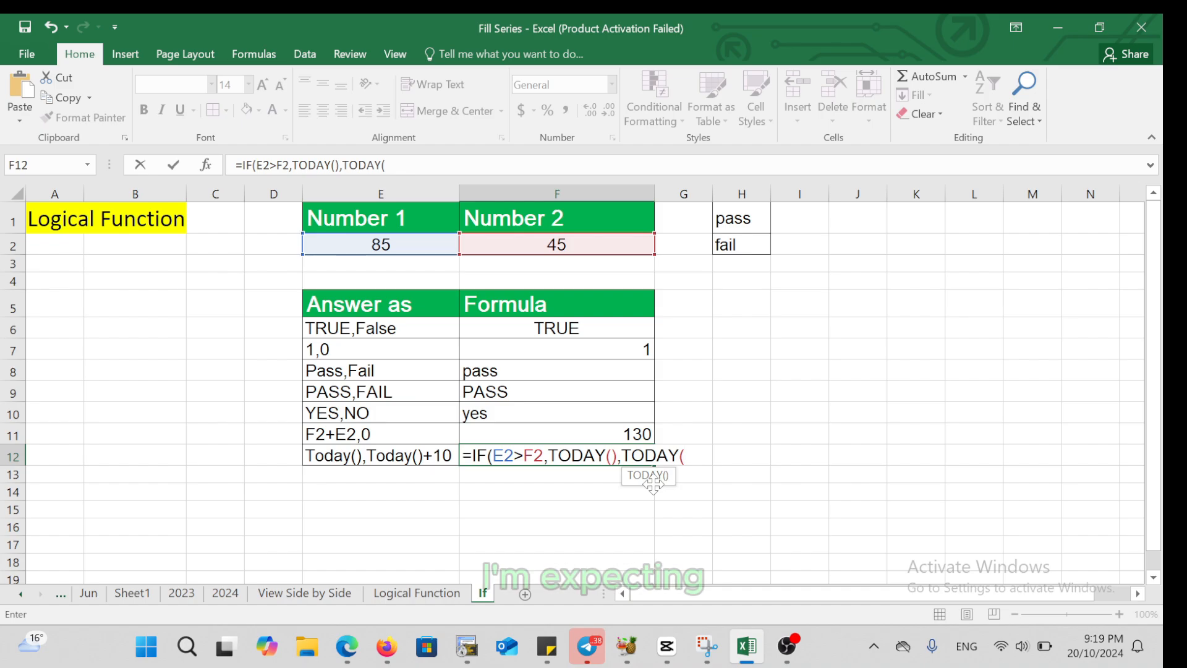
text())
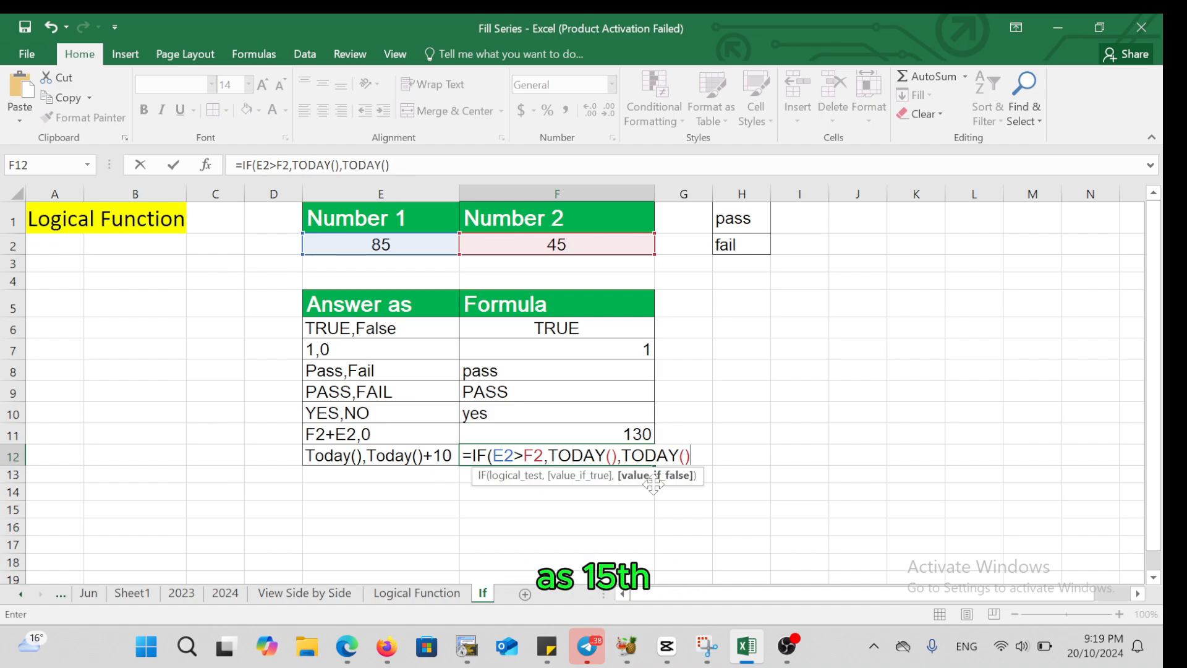
text(+10)
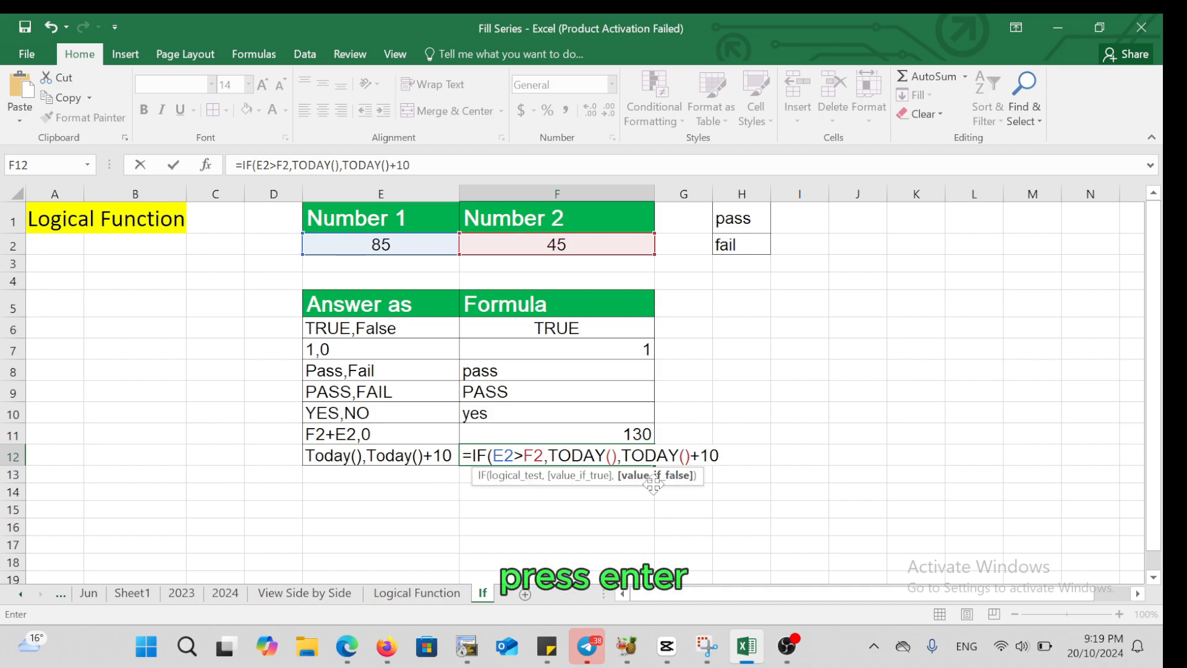
text())
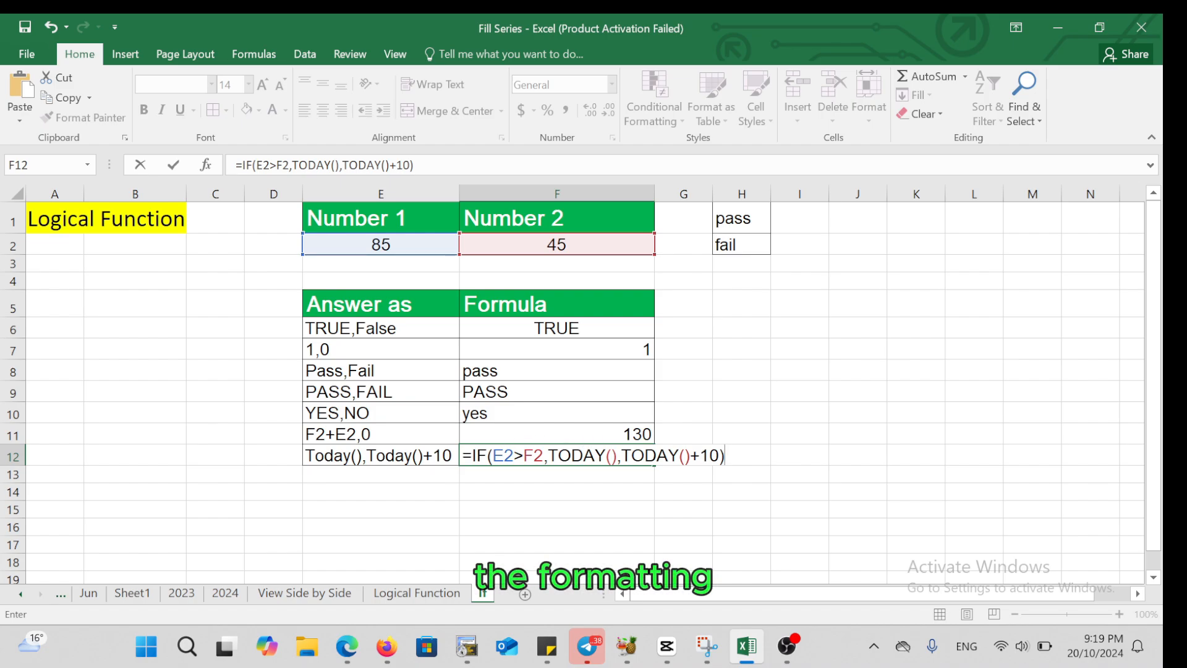
key(Return)
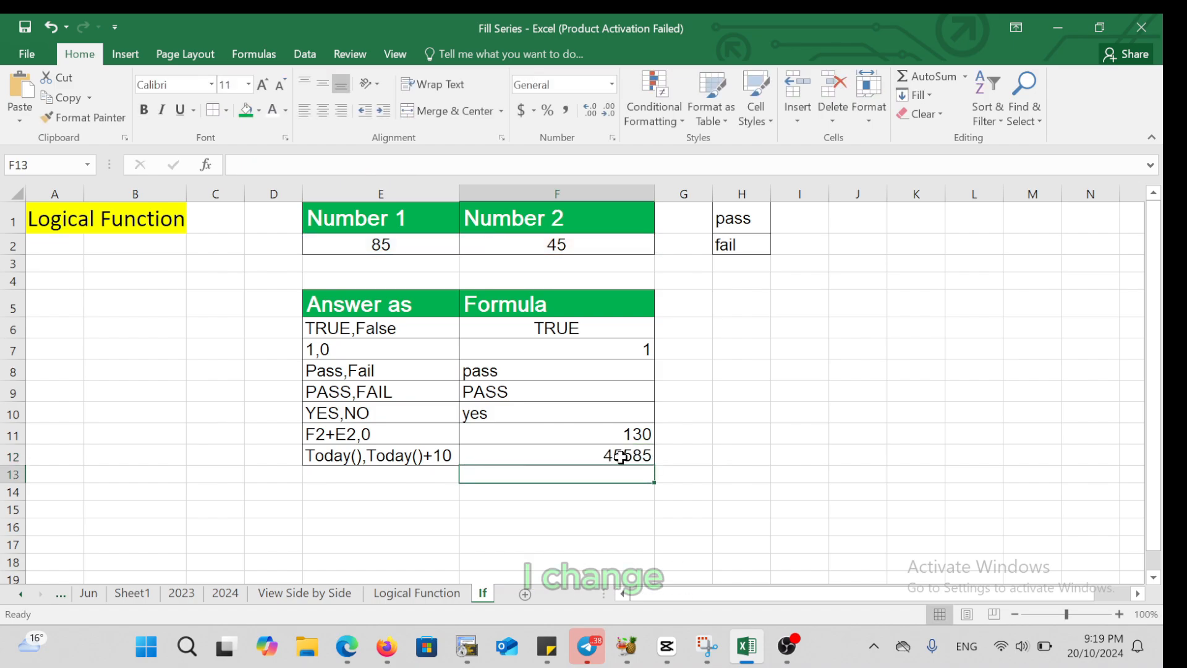
Apply the Short Date number format to the TODAY formula's result in cell F12
click(620, 456)
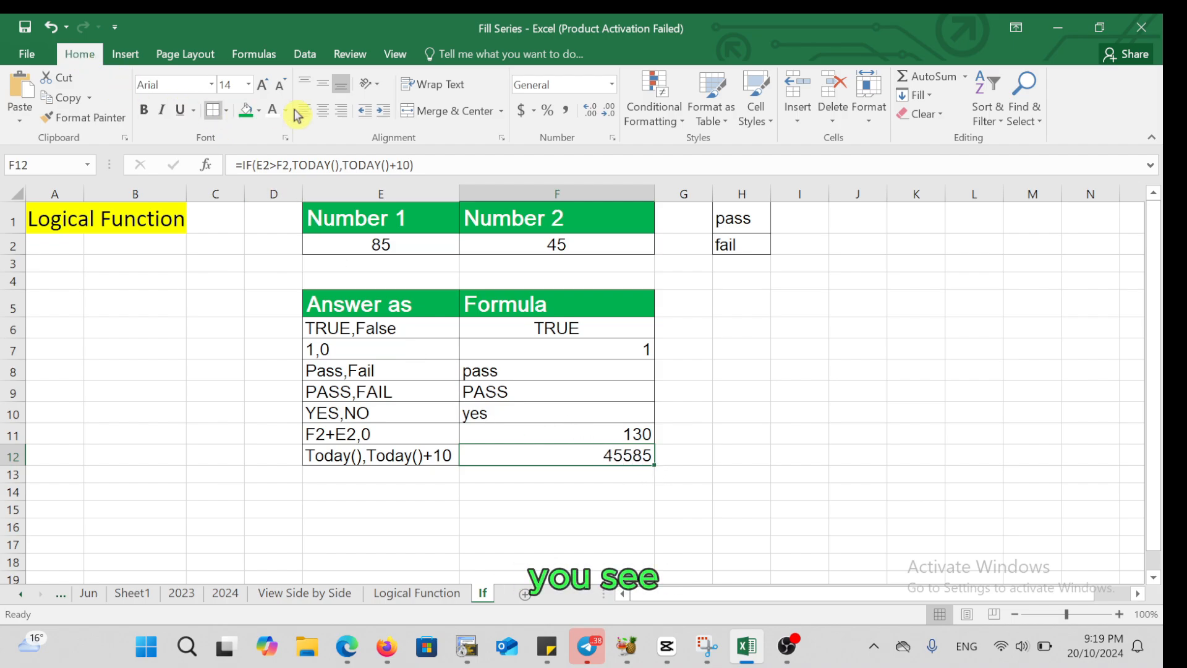
click(613, 87)
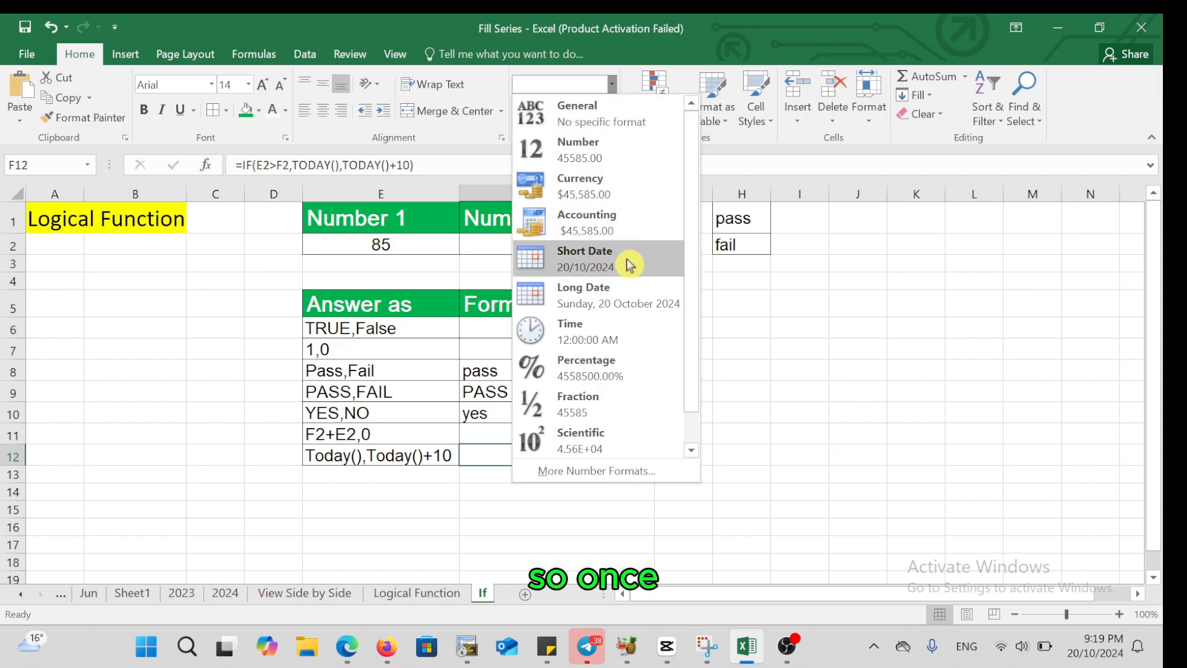
click(600, 262)
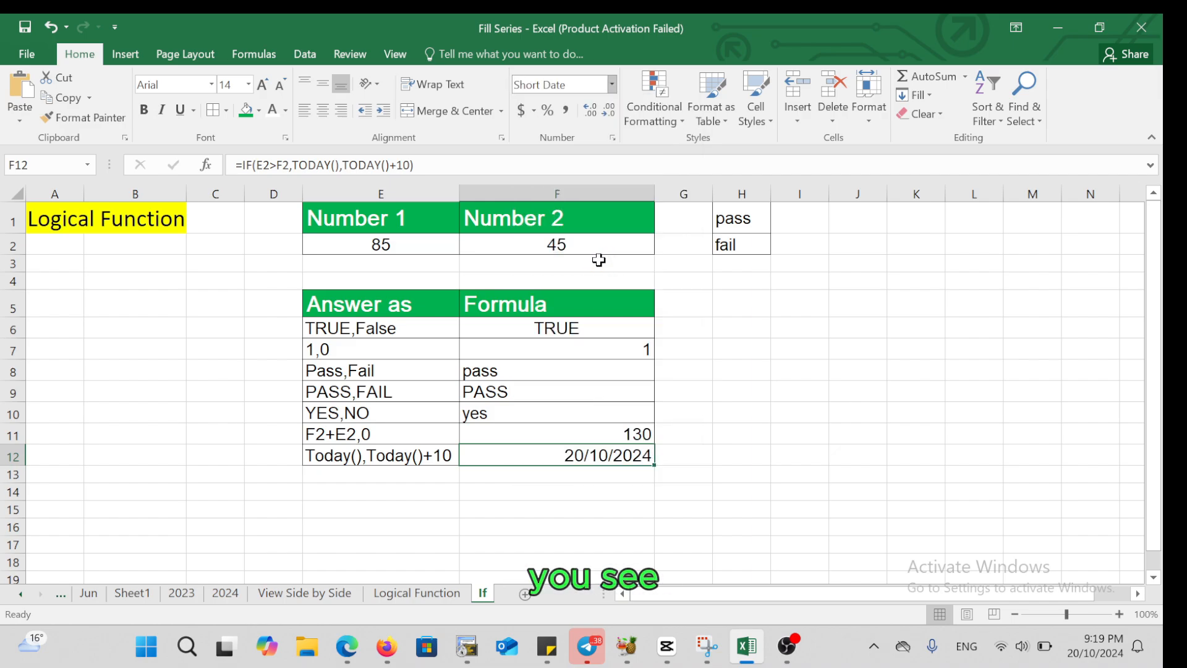